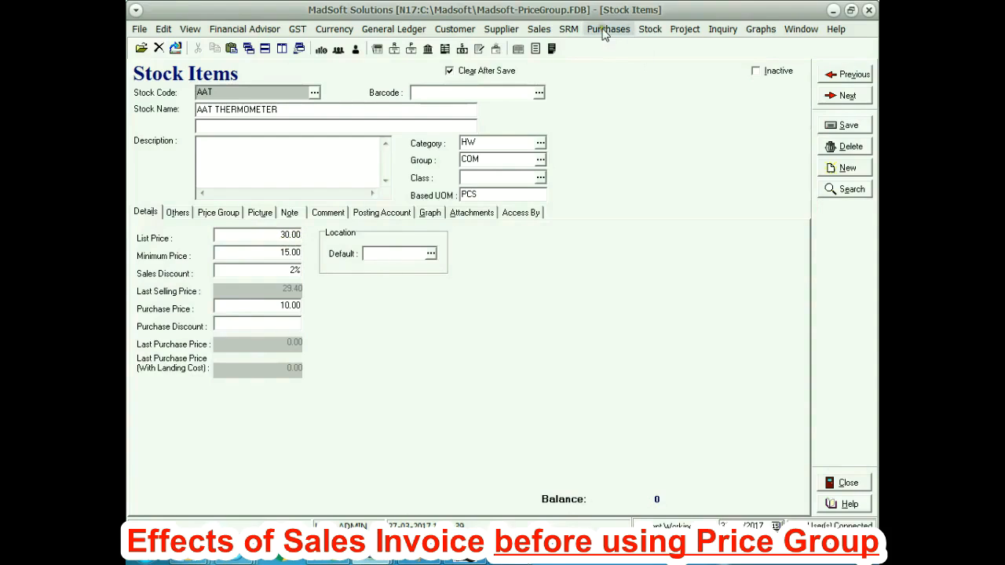
# Create a new sales invoice for the customer MATRIX POLYCLINIC
pyautogui.click(540, 30)
pyautogui.click(559, 89)
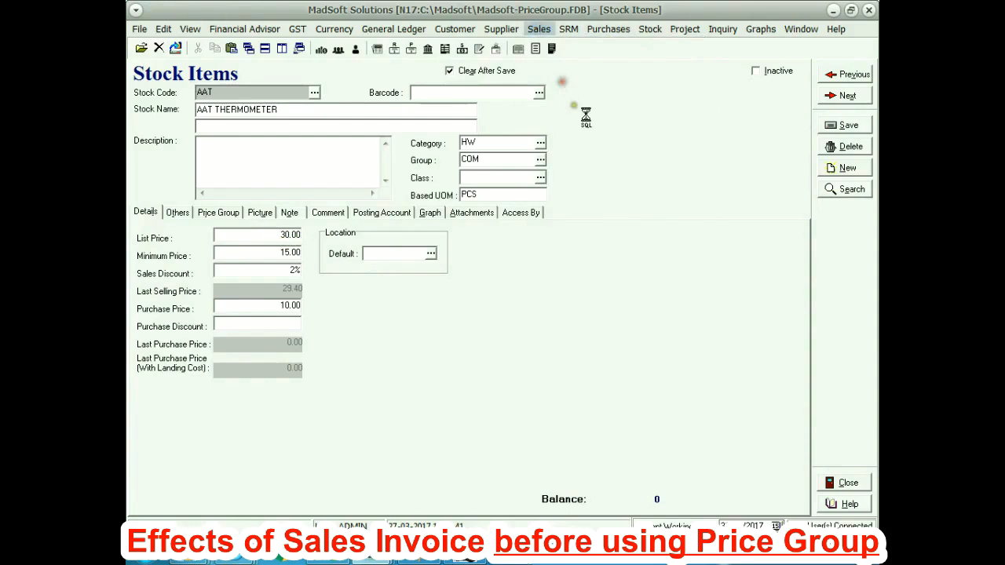
pyautogui.click(248, 91)
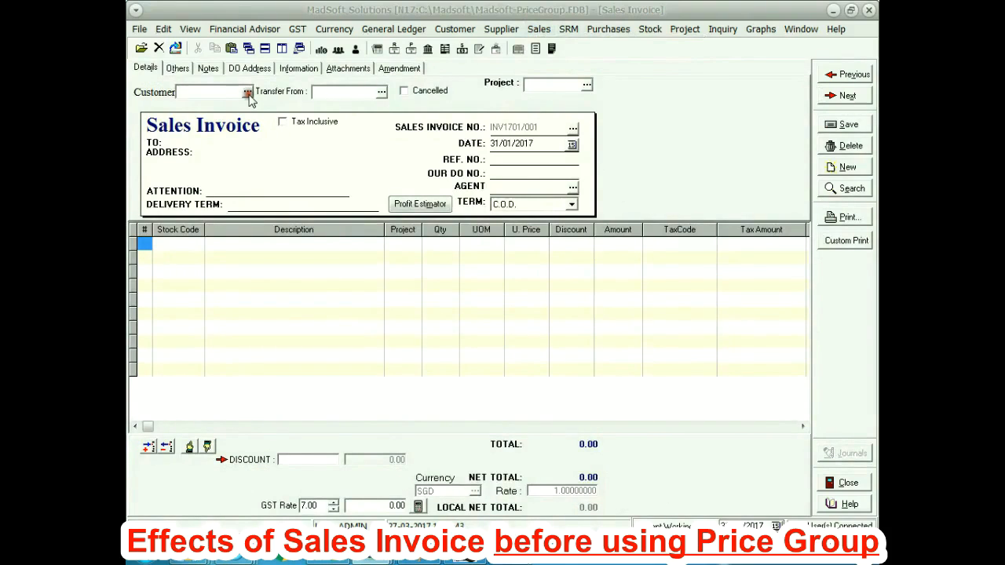
pyautogui.doubleClick(323, 220)
# Add the stock item AAT THERMOMETER as the first line of the MATRIX POLYCLINIC sales invoice
pyautogui.click(191, 242)
pyautogui.click(197, 244)
pyautogui.click(195, 245)
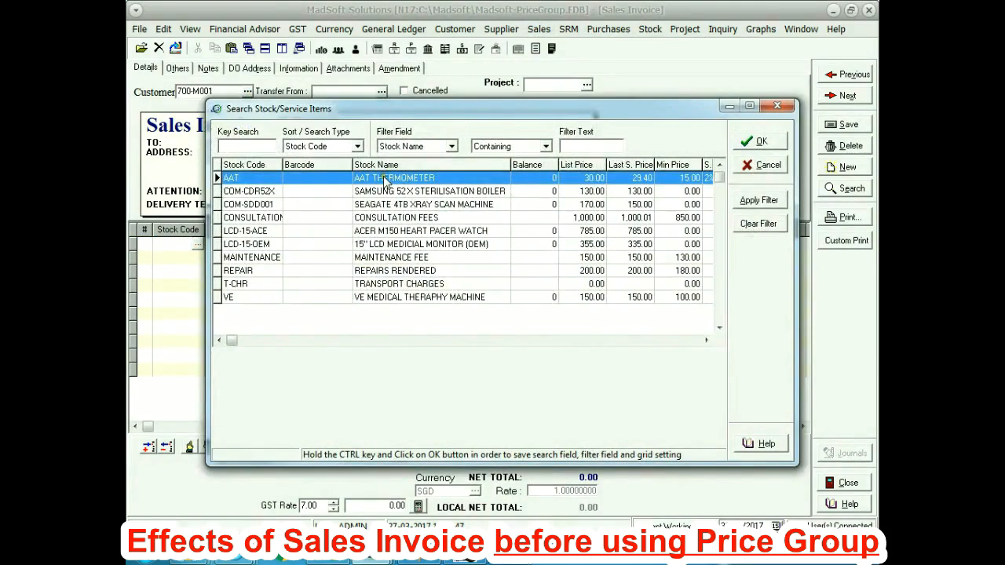
pyautogui.doubleClick(386, 178)
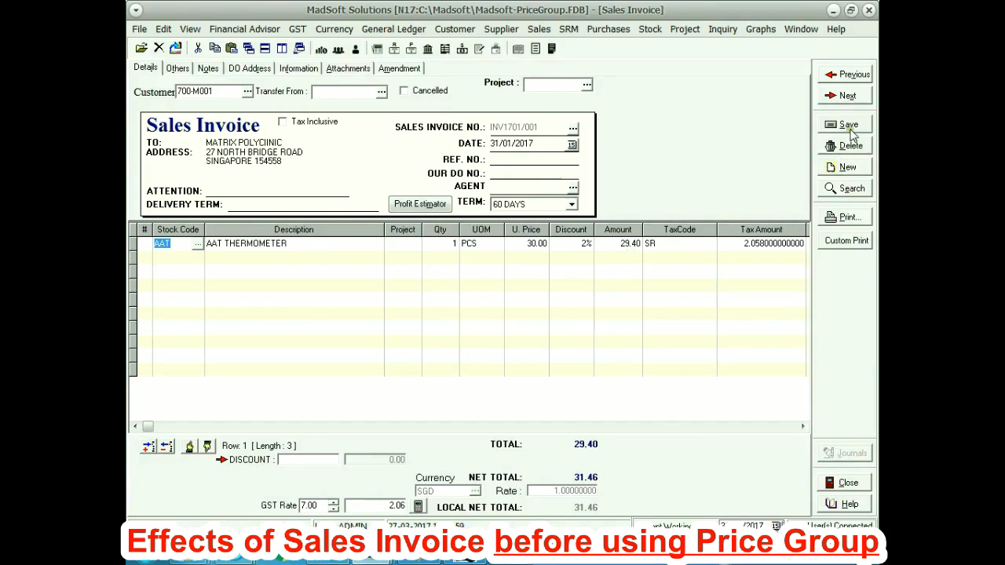
# Preview the printout of the current sales invoice in the Tax Invoice with Discount format
pyautogui.click(853, 215)
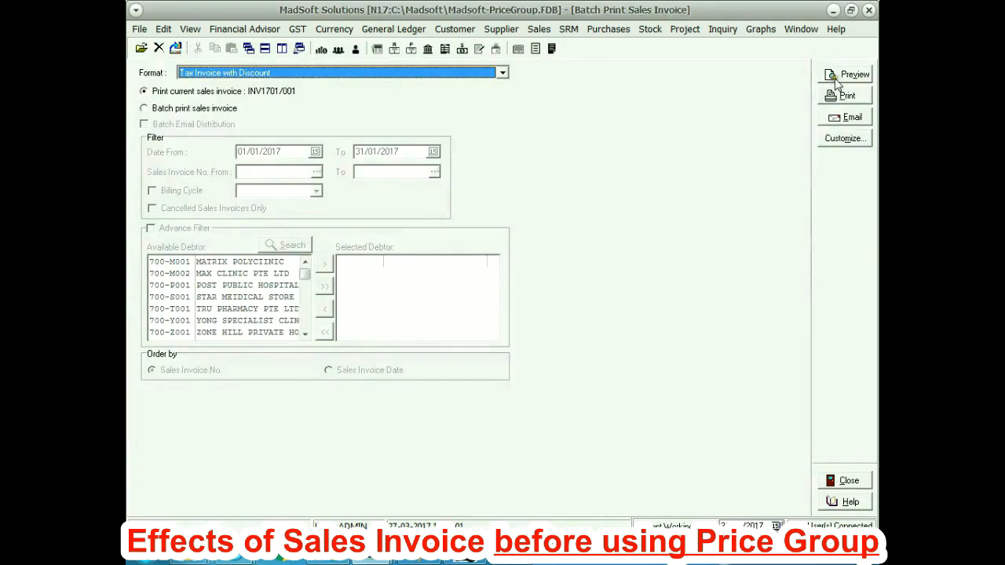
pyautogui.click(839, 77)
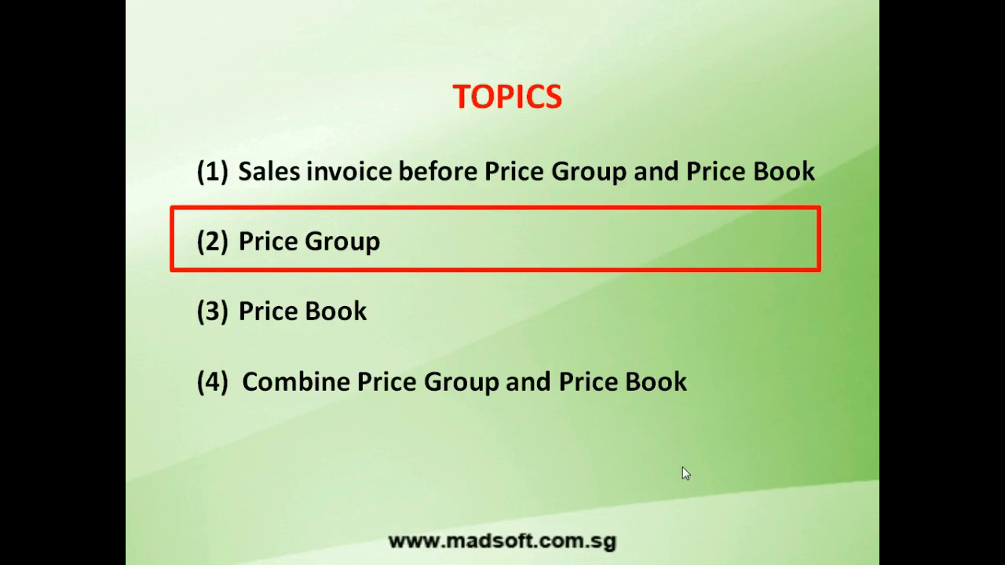
pyautogui.click(682, 466)
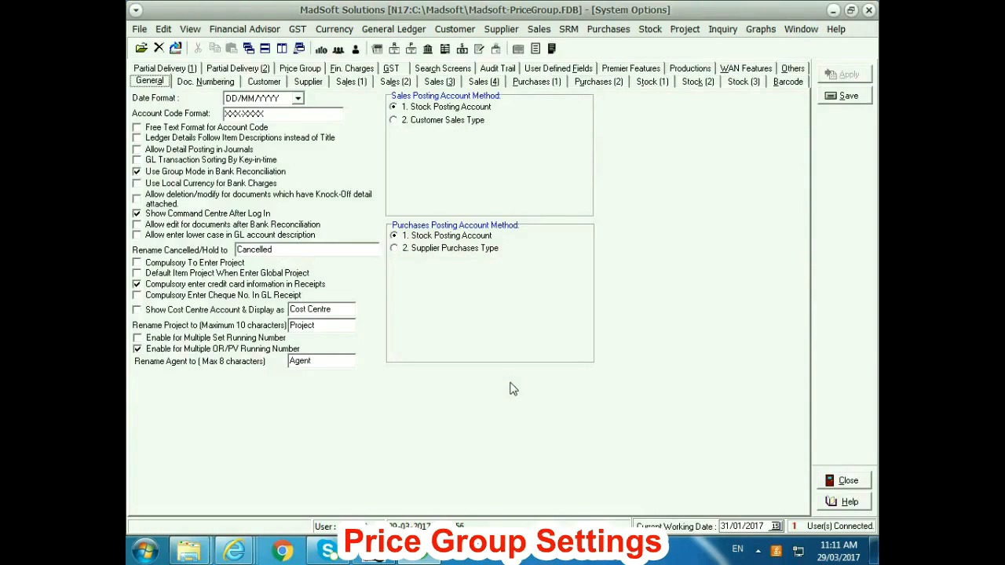
# Check the display names of price groups A to F in the system options and save the settings
pyautogui.click(300, 68)
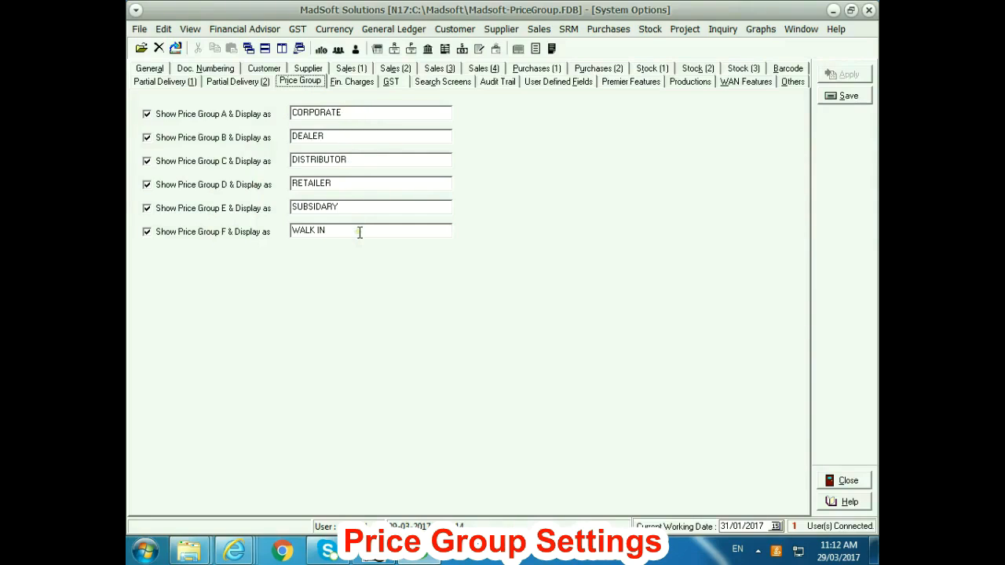
pyautogui.click(845, 97)
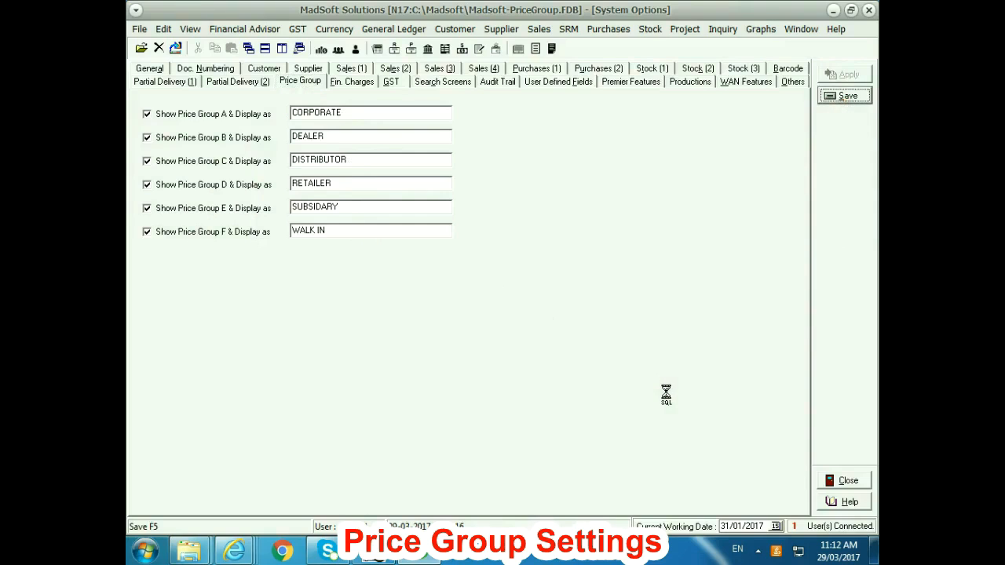
# Open the stock item record for AAT THERMOMETER
pyautogui.click(194, 470)
pyautogui.click(277, 267)
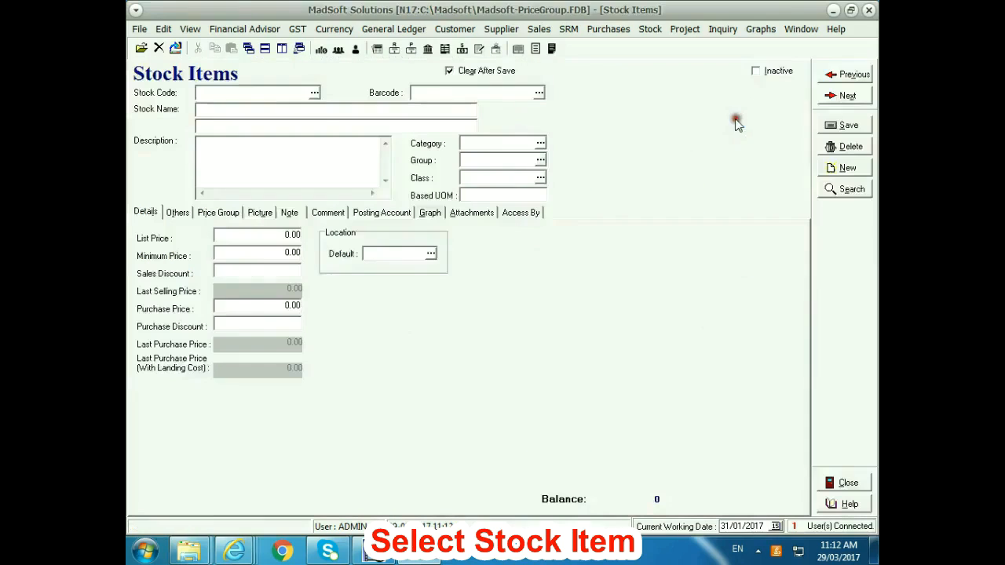
pyautogui.click(314, 93)
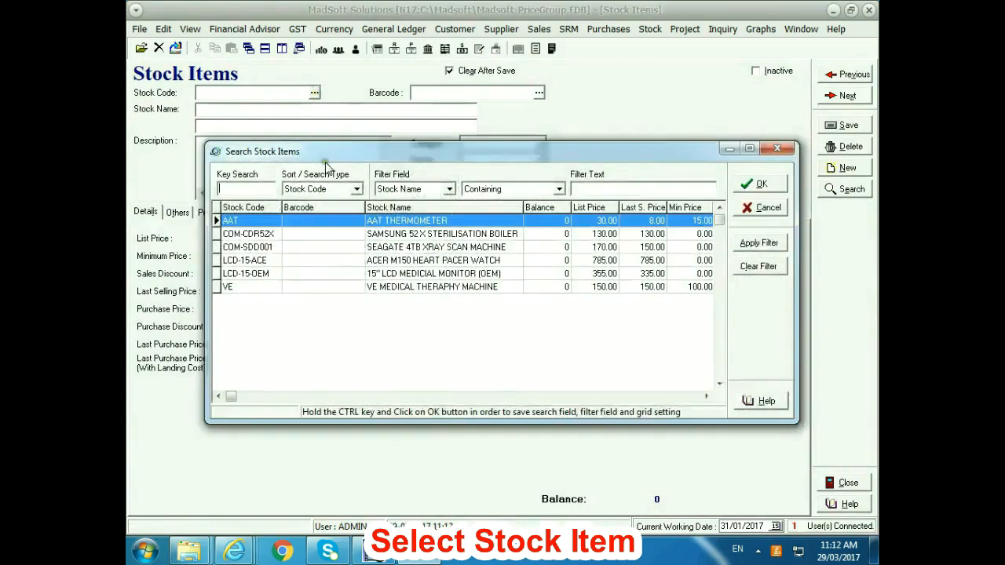
pyautogui.doubleClick(390, 221)
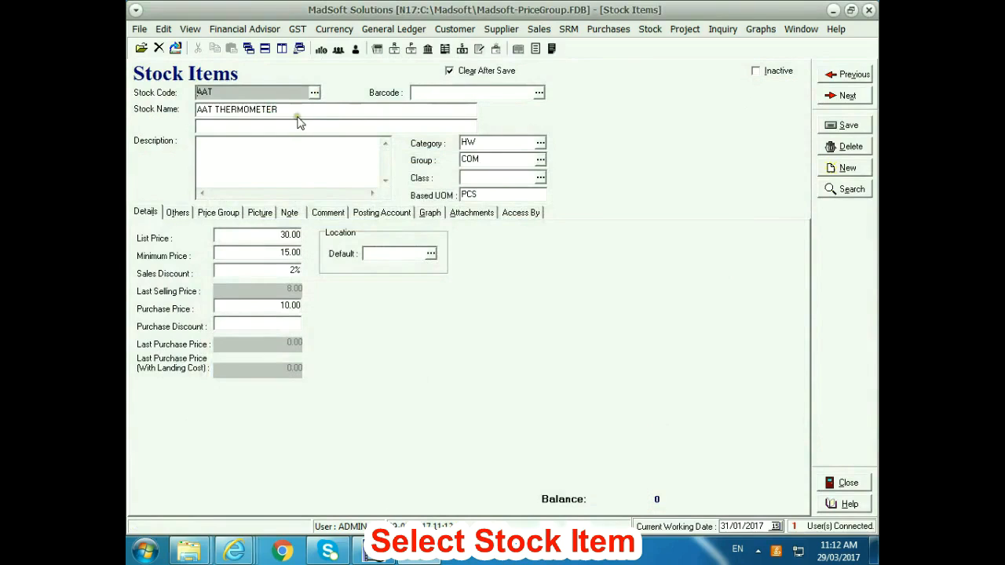
# Examine the pricing method set for each price group of AAT THERMOMETER, from CORPORATE through WALK IN
pyautogui.click(222, 219)
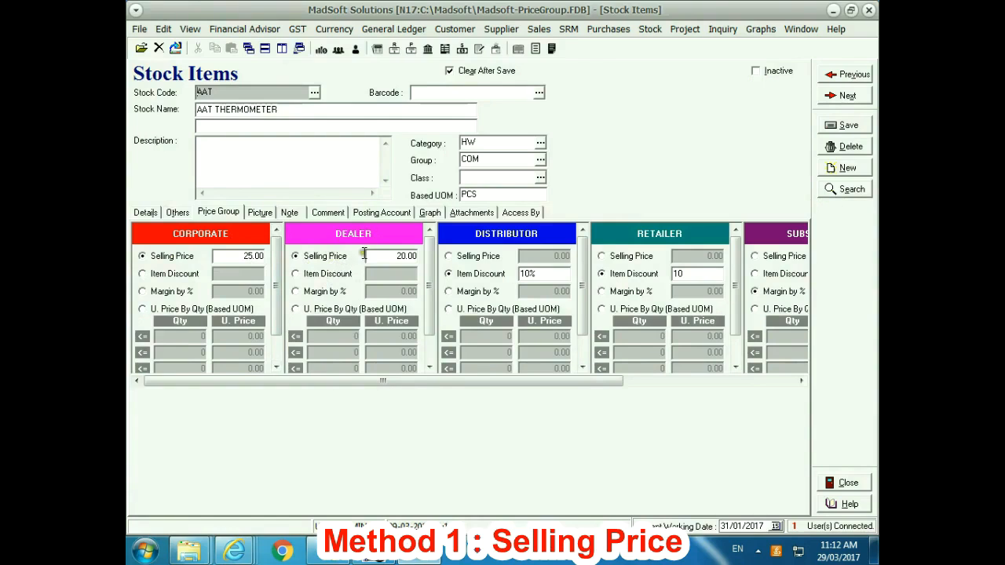
pyautogui.click(801, 381)
pyautogui.click(801, 381)
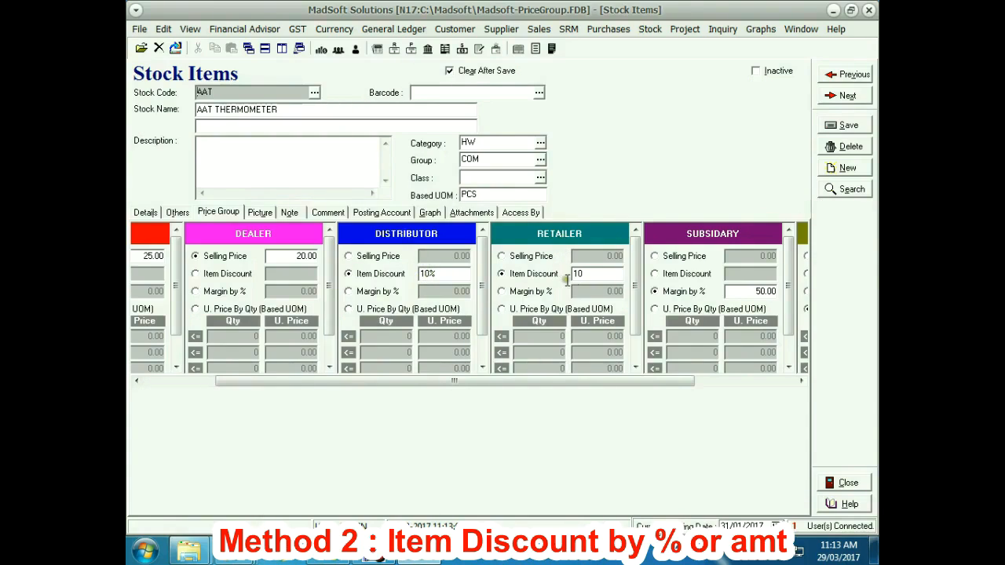
pyautogui.moveTo(665, 386); pyautogui.dragTo(758, 382)
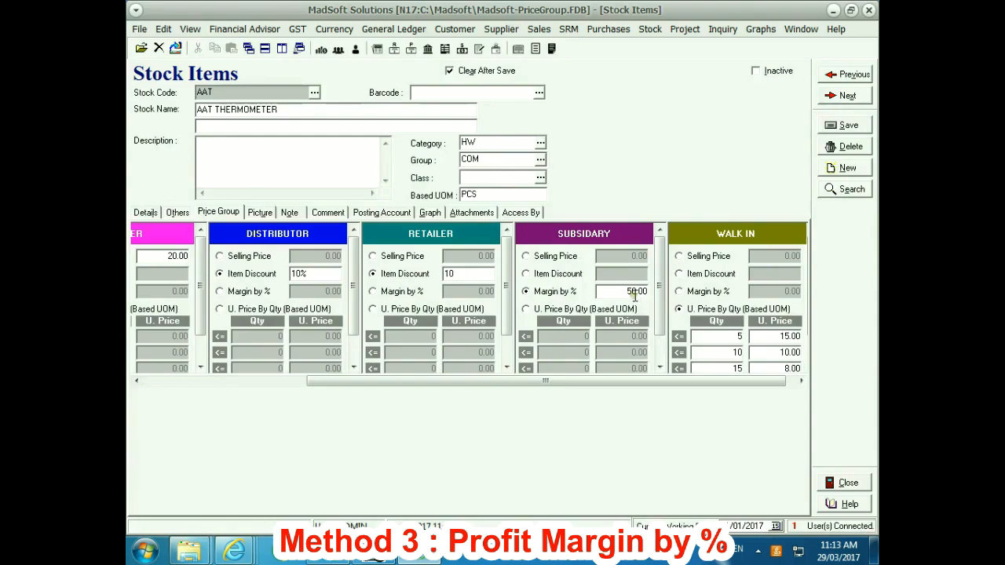
pyautogui.click(801, 381)
pyautogui.click(801, 381)
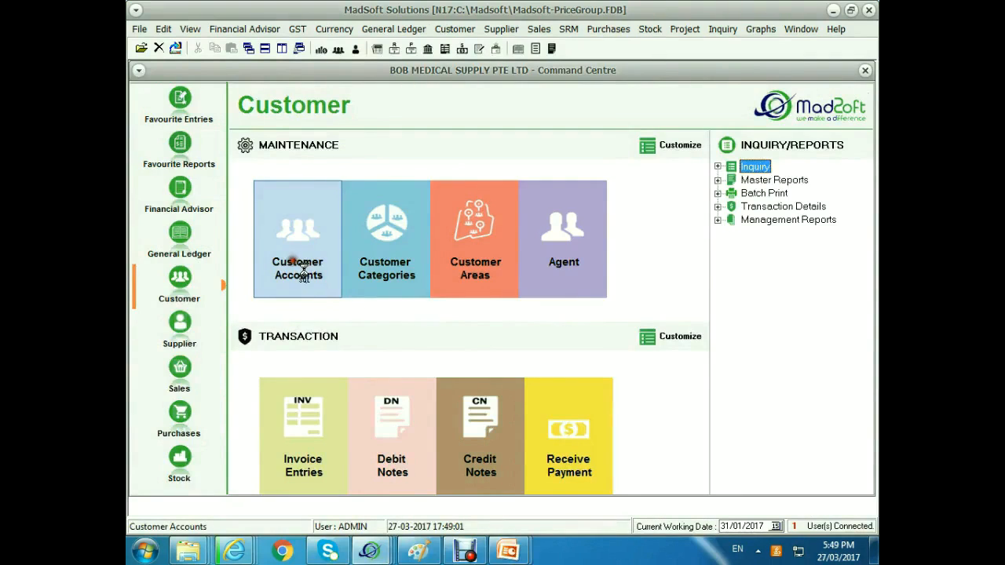
# Open the customer record of MAX CLINIC PTE LTD in a maximized Customer window
pyautogui.click(293, 270)
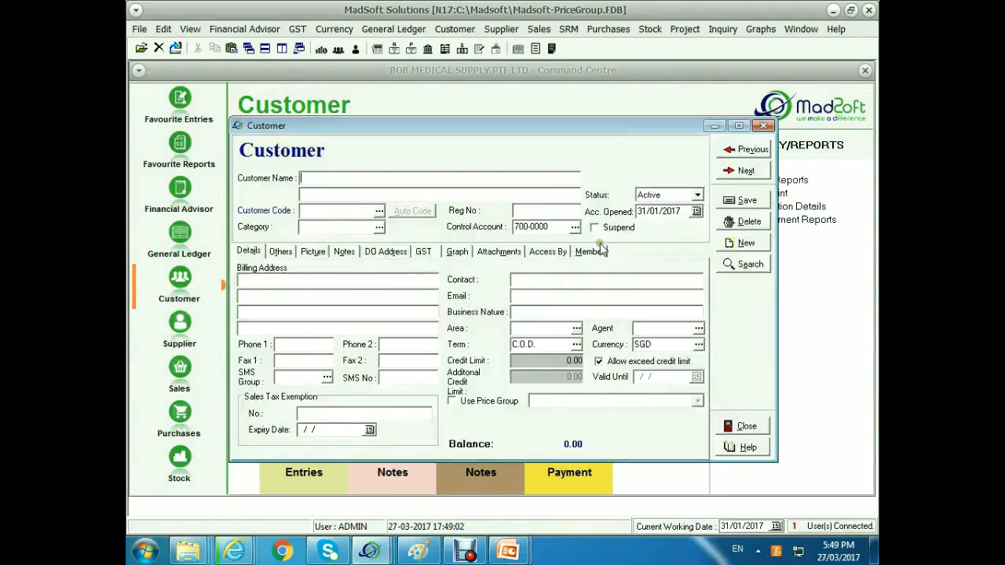
pyautogui.click(739, 126)
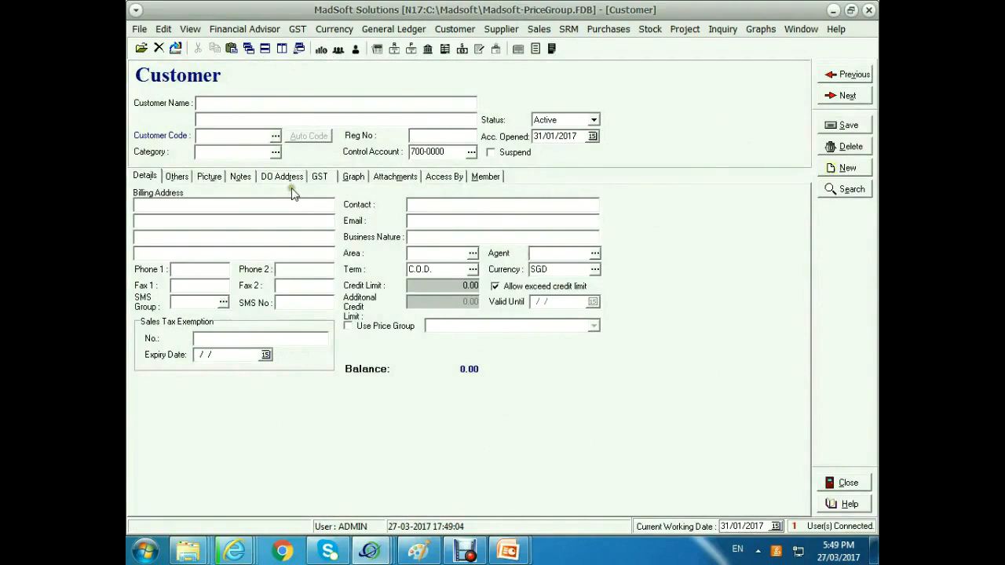
pyautogui.click(274, 136)
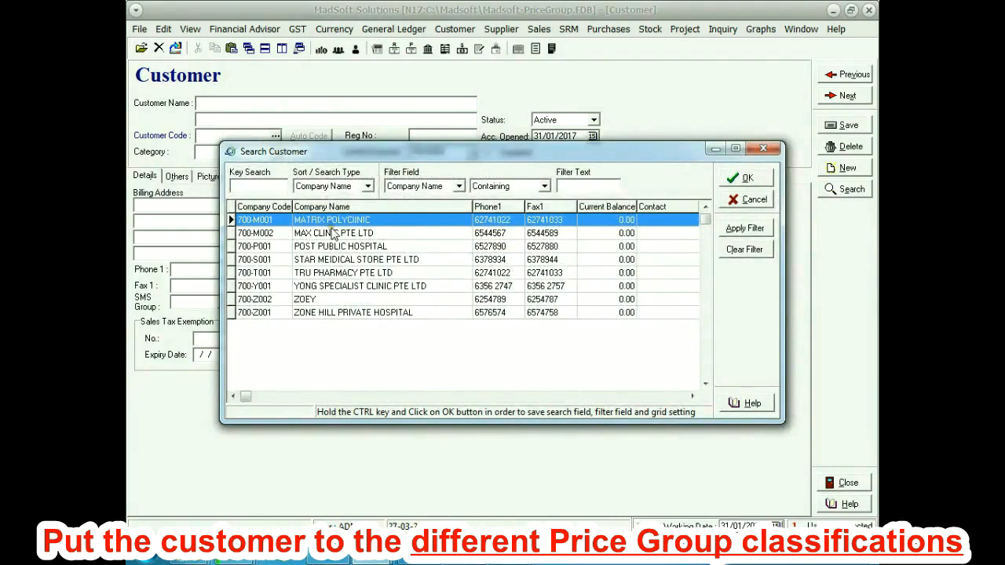
pyautogui.doubleClick(333, 233)
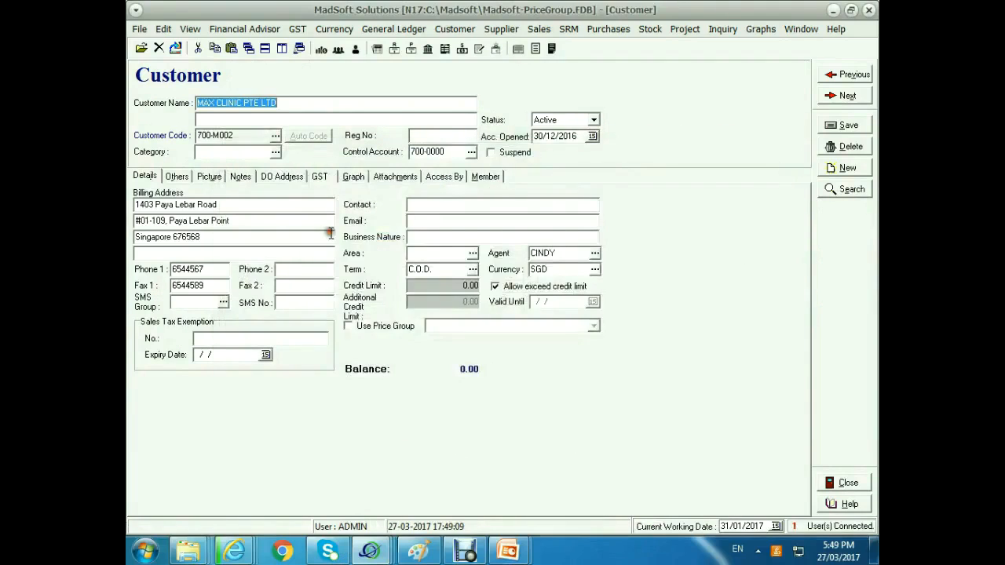
# Enable price group use for MAX CLINIC PTE LTD, assign the RETAILER group, and save the record
pyautogui.click(351, 329)
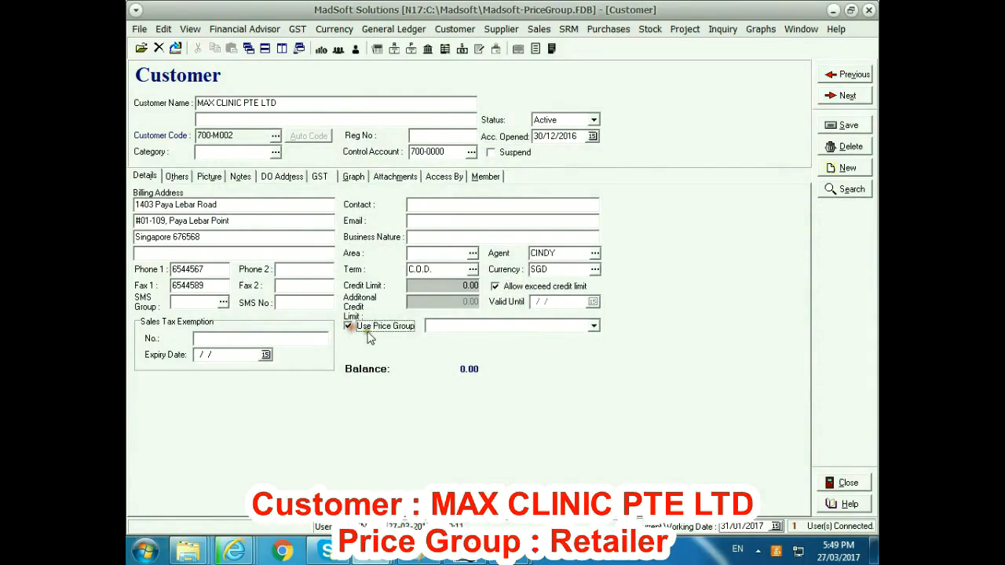
pyautogui.click(593, 328)
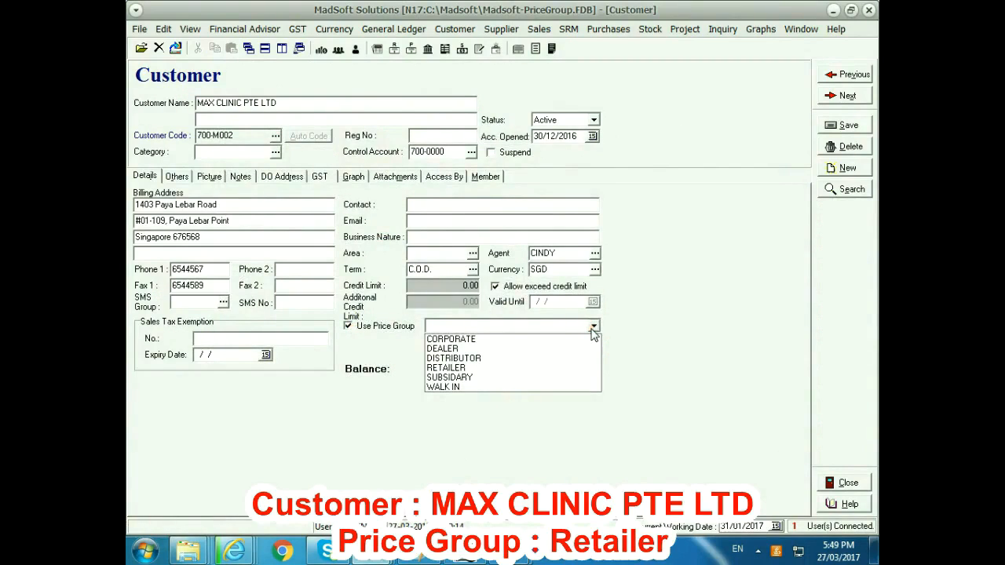
pyautogui.click(445, 368)
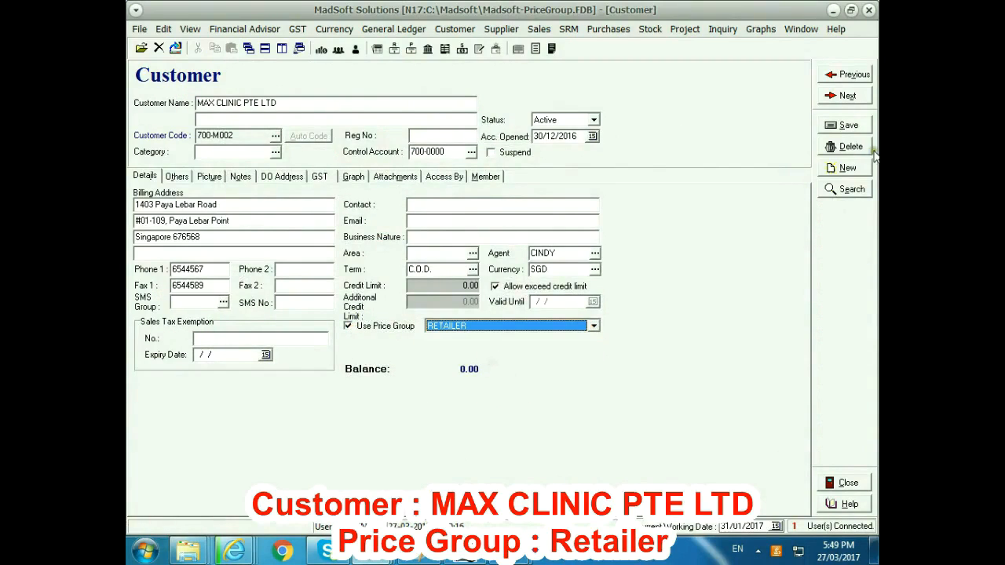
pyautogui.click(849, 128)
# Assign the WALK IN price group to the individual customer listed just above ZONE HILL PRIVATE HOSPITAL and save the record
pyautogui.click(277, 137)
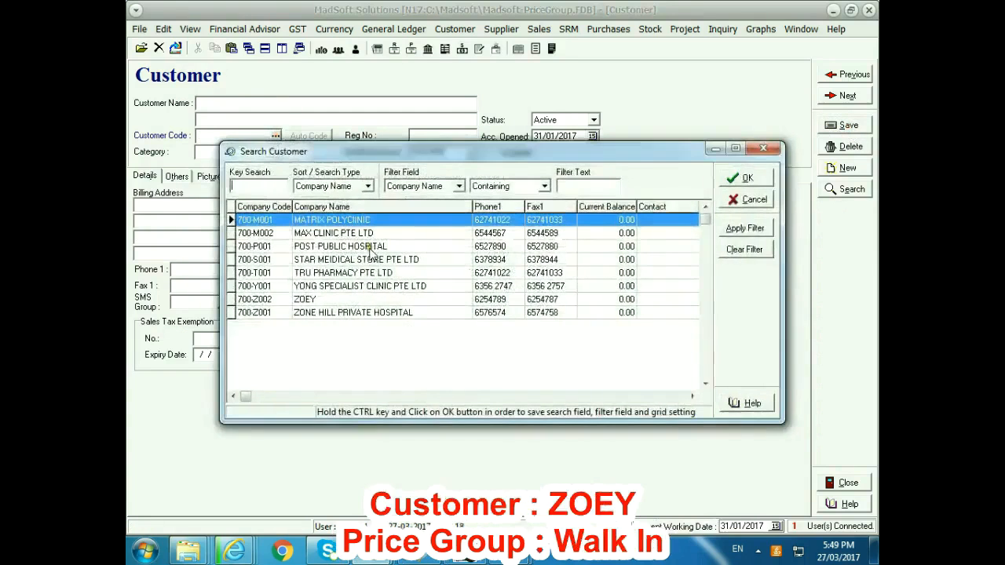
pyautogui.doubleClick(351, 301)
pyautogui.click(382, 330)
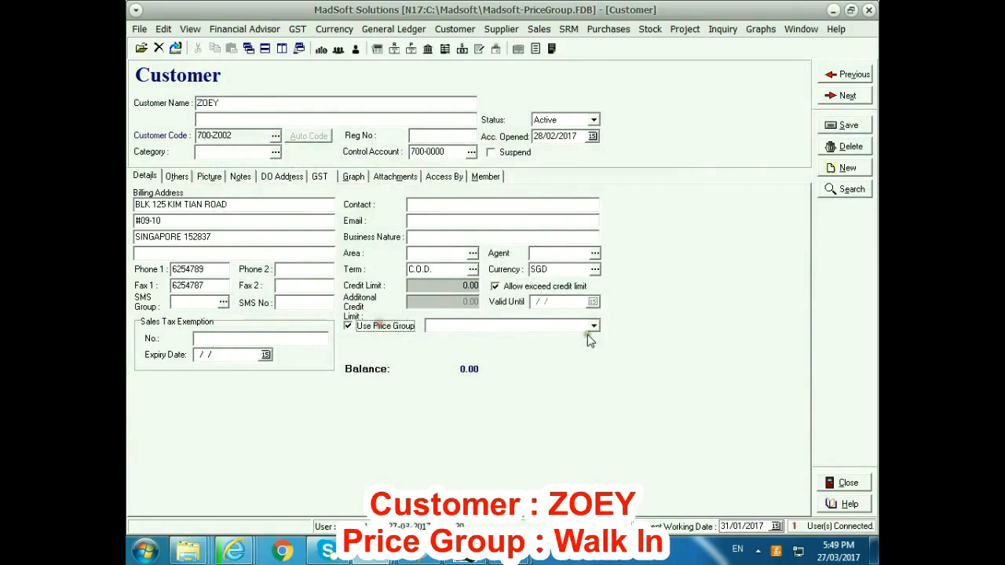
pyautogui.click(593, 326)
pyautogui.click(473, 386)
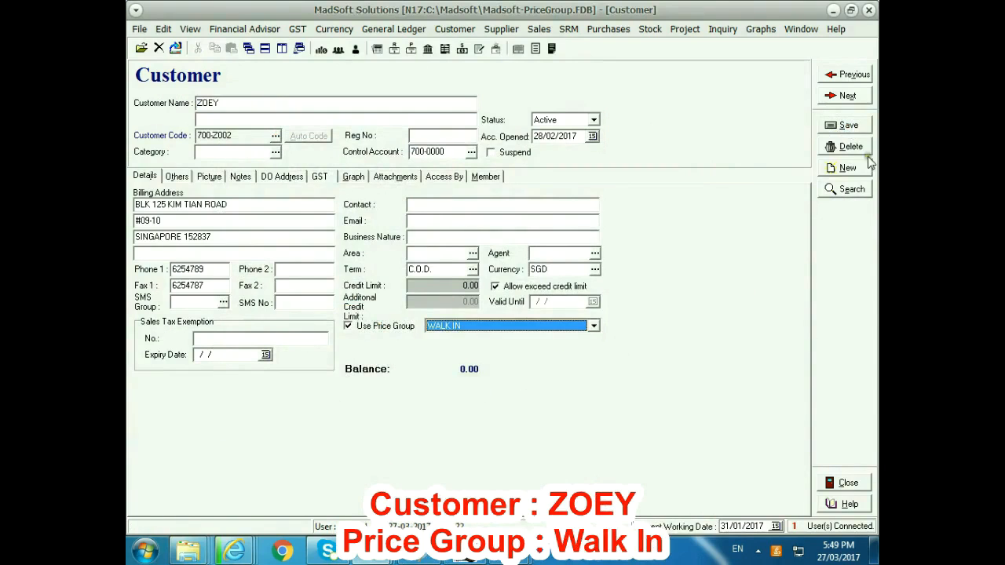
pyautogui.click(844, 126)
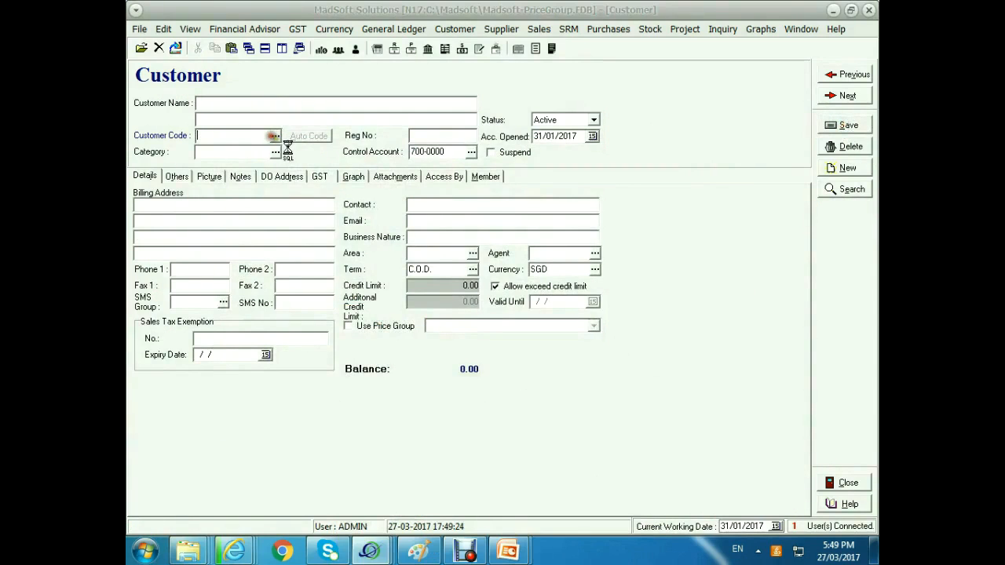
pyautogui.click(276, 136)
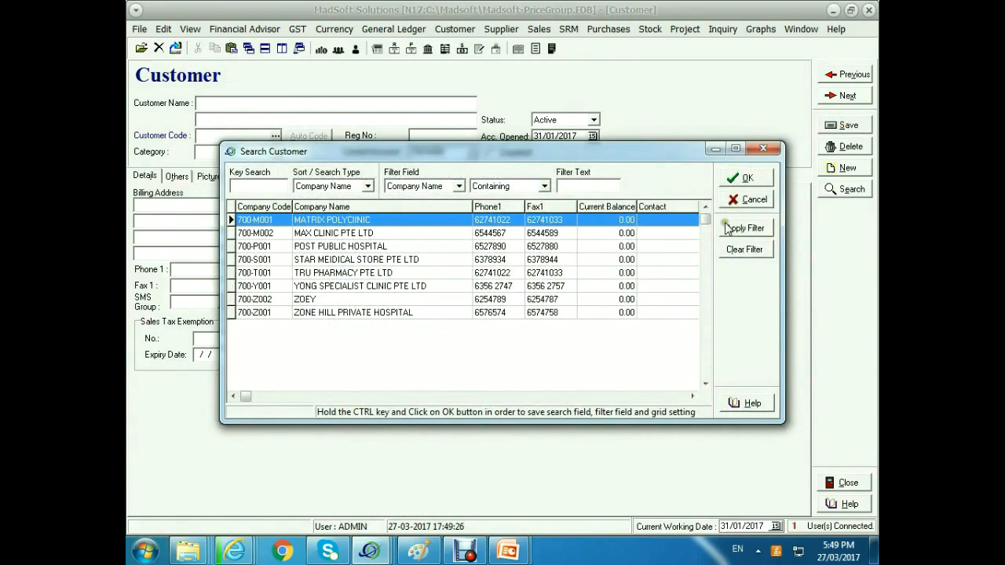
pyautogui.click(746, 199)
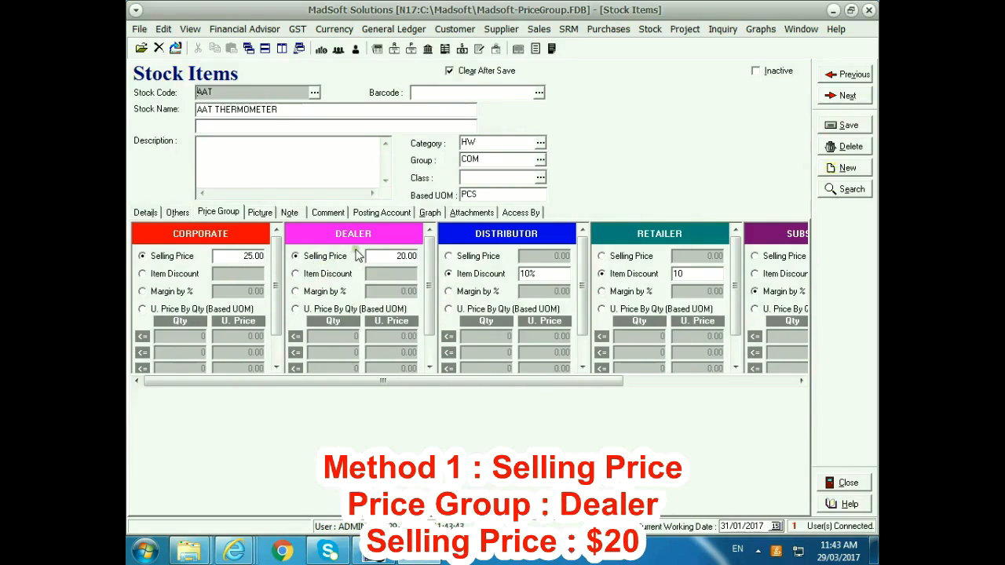
# Create a new sales invoice for the CORPORATE price group customer ZONE HILL PRIVATE HOSPITAL
pyautogui.click(542, 29)
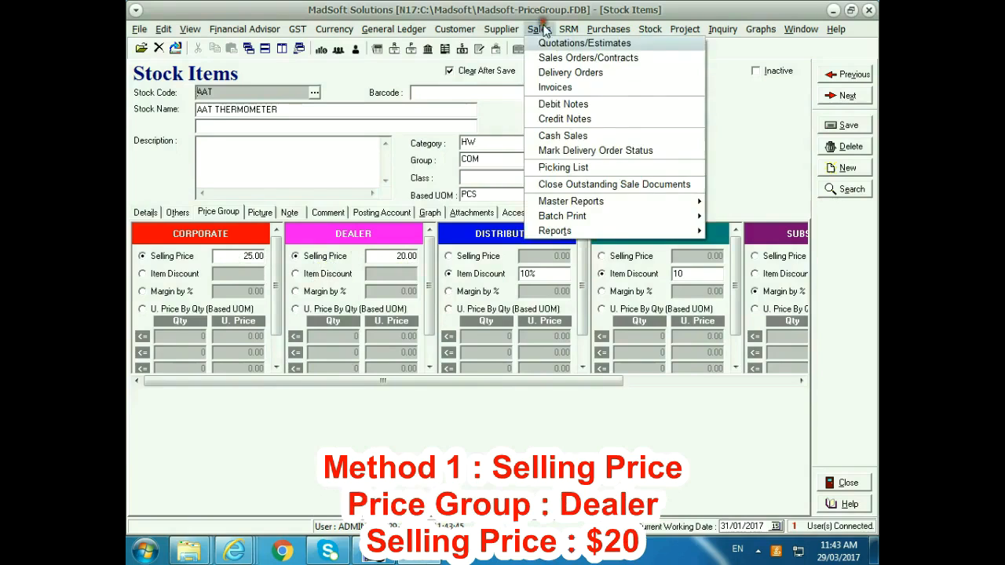
pyautogui.click(566, 88)
pyautogui.click(247, 91)
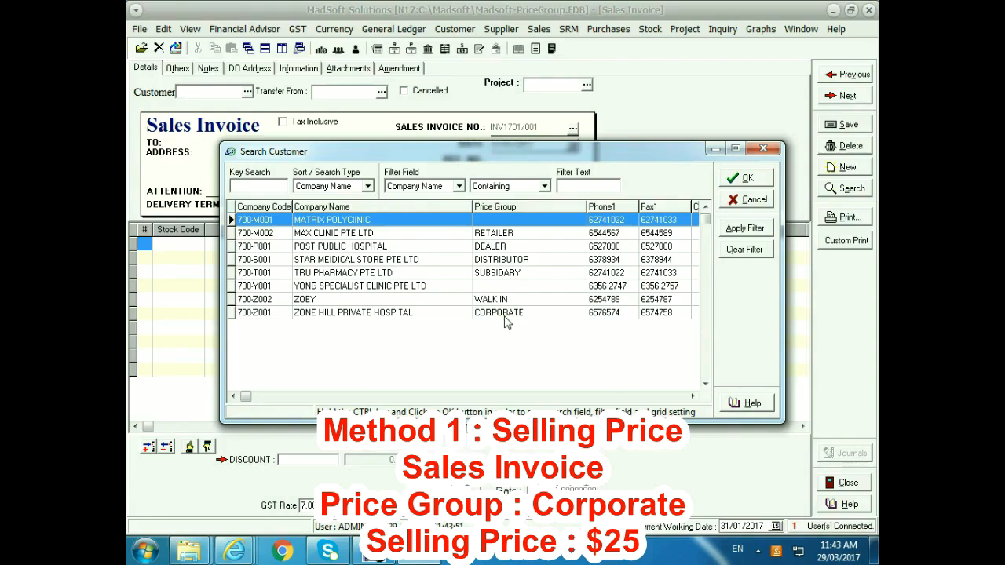
pyautogui.doubleClick(352, 313)
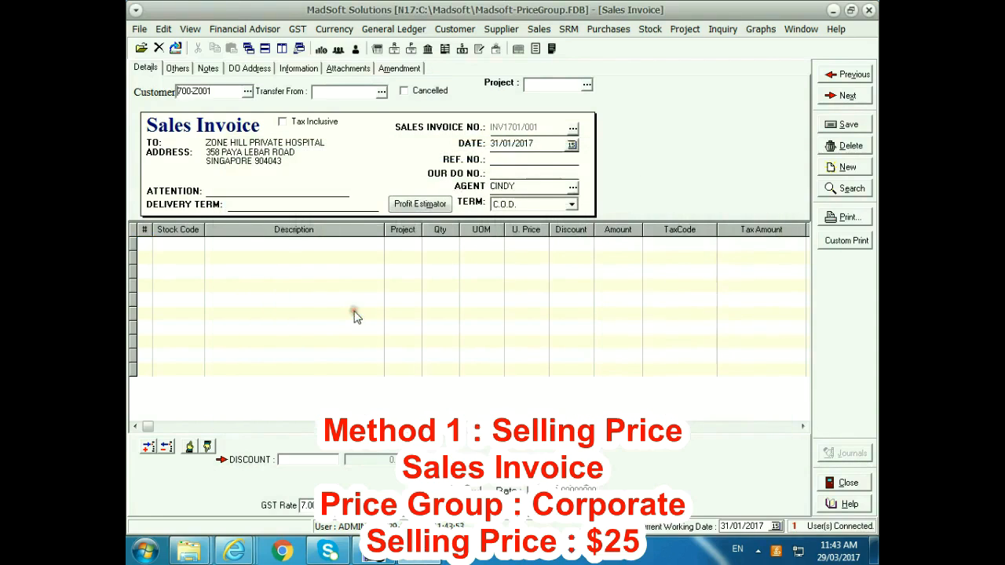
# Add the stock item AAT THERMOMETER to the first line of the ZONE HILL PRIVATE HOSPITAL invoice
pyautogui.click(196, 246)
pyautogui.click(198, 244)
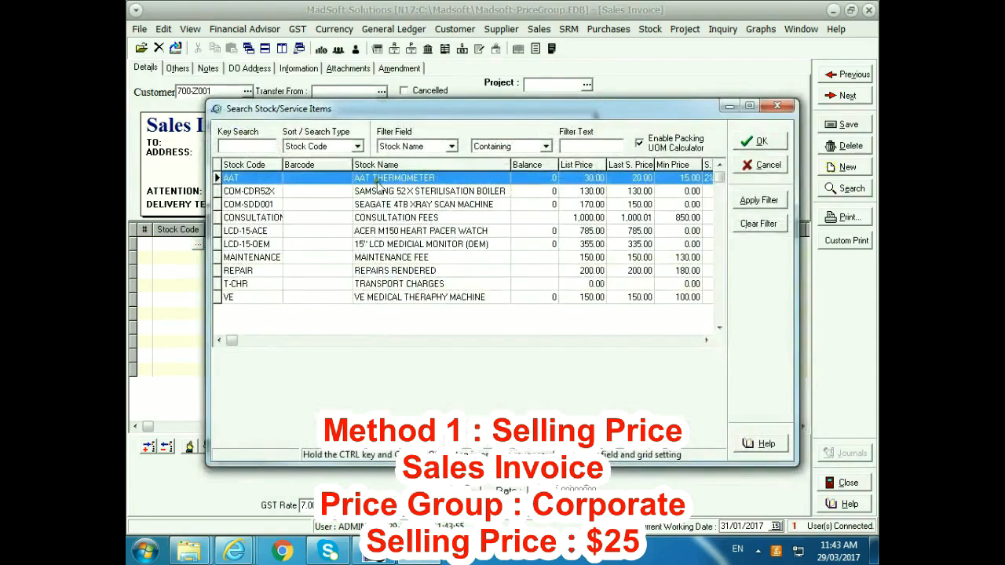
pyautogui.doubleClick(377, 178)
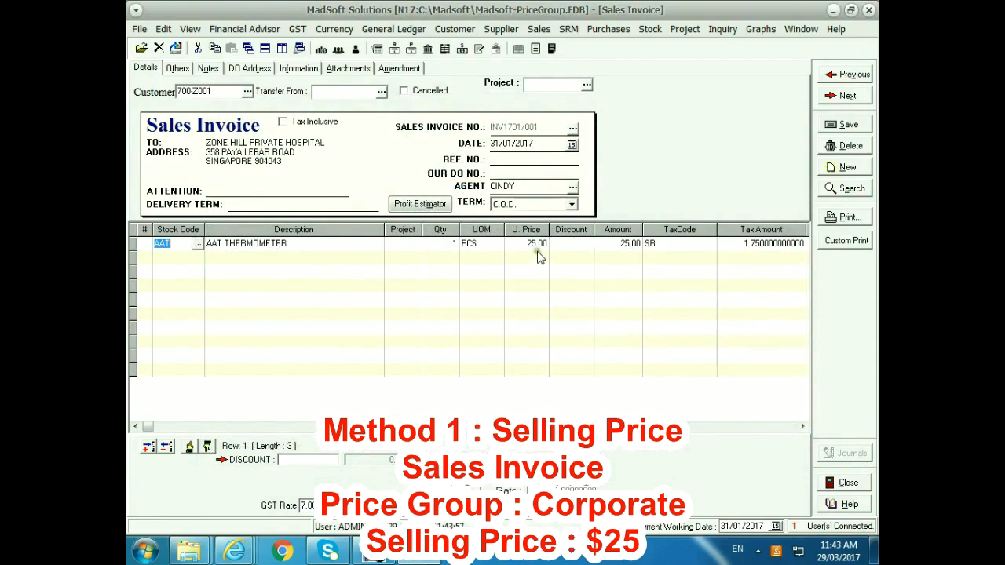
# Look up the selling price inquiry for the AAT THERMOMETER line's unit price, keeping the invoice line in view
pyautogui.click(540, 247)
pyautogui.click(542, 245)
pyautogui.moveTo(467, 162); pyautogui.dragTo(416, 269)
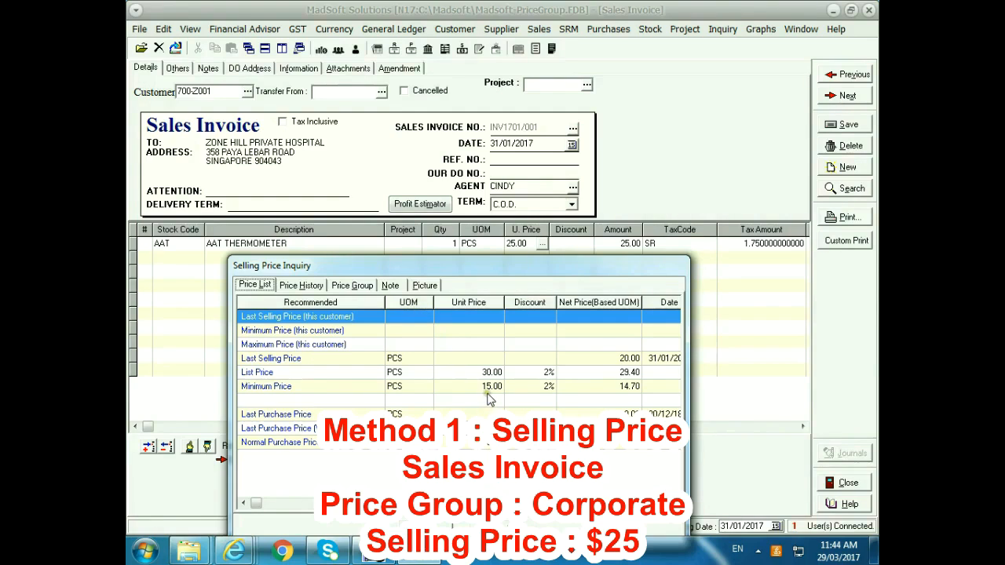
# Check the CORPORATE price group settings for the AAT THERMOMETER line and preview the ZONE HILL PRIVATE HOSPITAL tax invoice
pyautogui.click(351, 285)
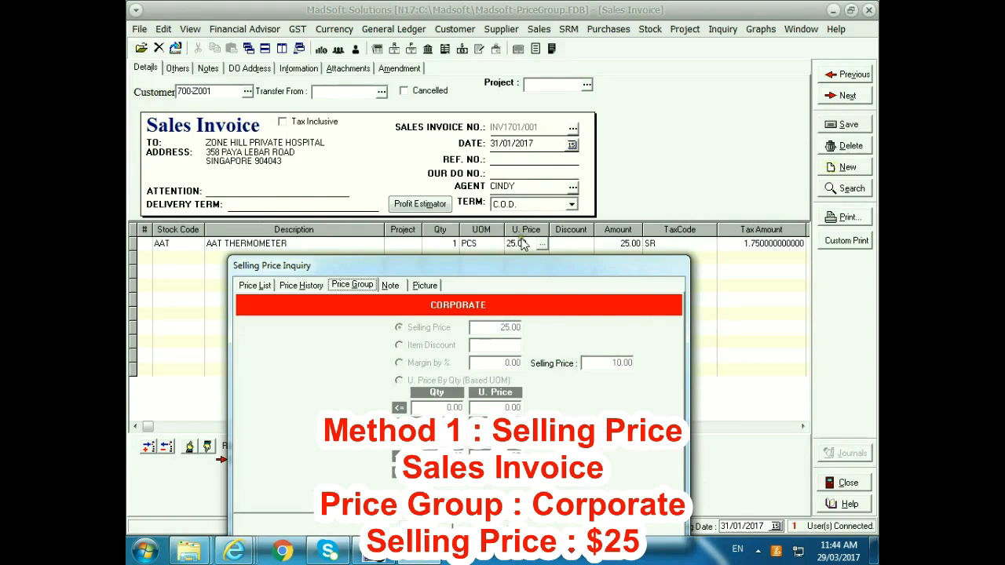
pyautogui.click(491, 527)
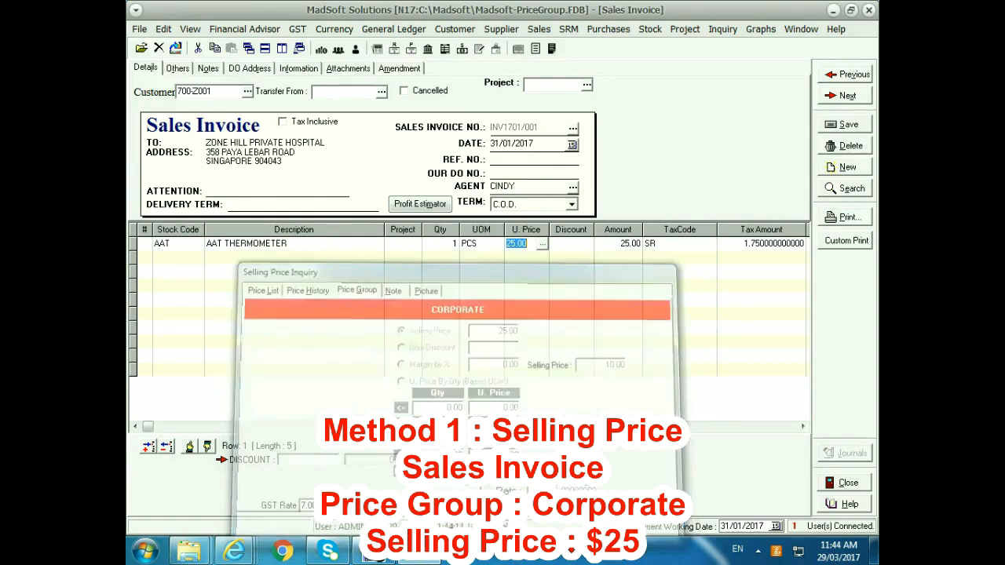
pyautogui.click(849, 213)
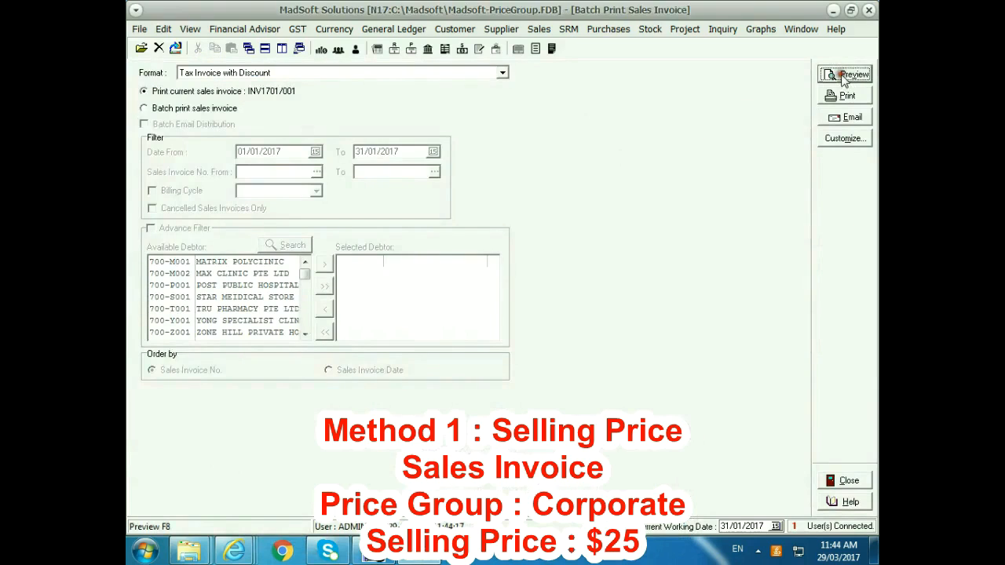
pyautogui.click(844, 74)
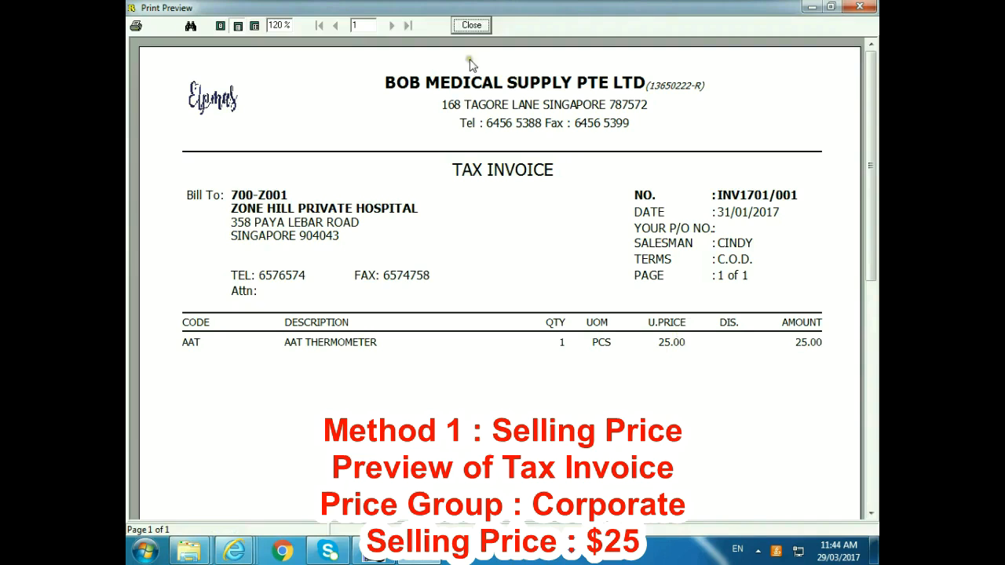
pyautogui.click(471, 25)
pyautogui.click(835, 482)
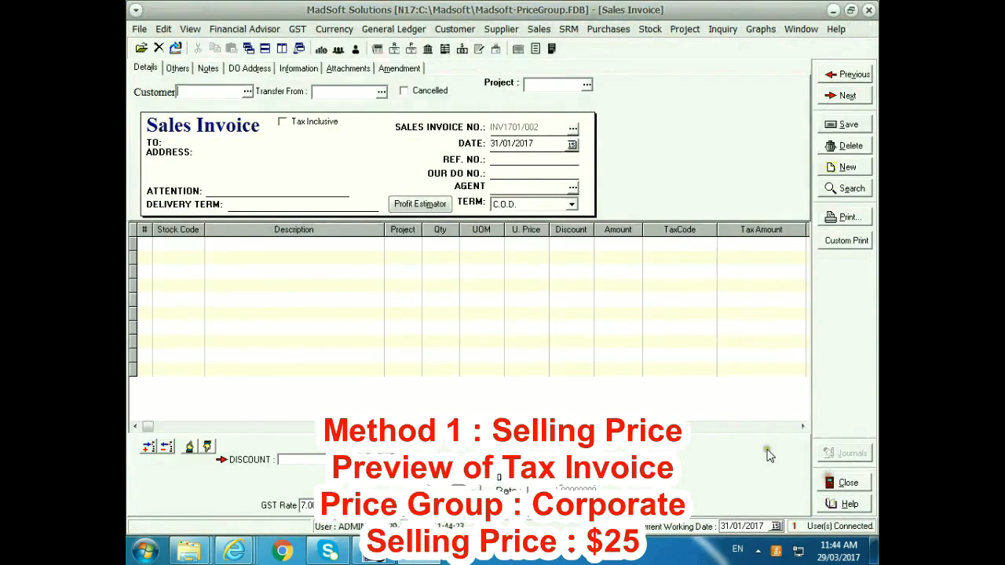
# Create a sales invoice for the DEALER price group customer POST PUBLIC HOSPITAL with the stock item AAT THERMOMETER
pyautogui.click(248, 91)
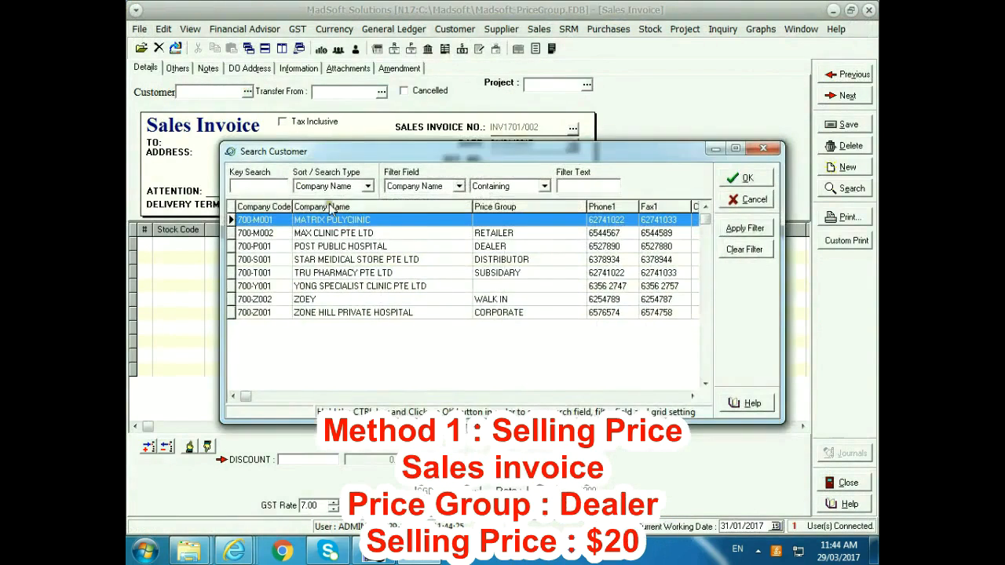
pyautogui.doubleClick(408, 248)
pyautogui.click(186, 250)
pyautogui.click(198, 244)
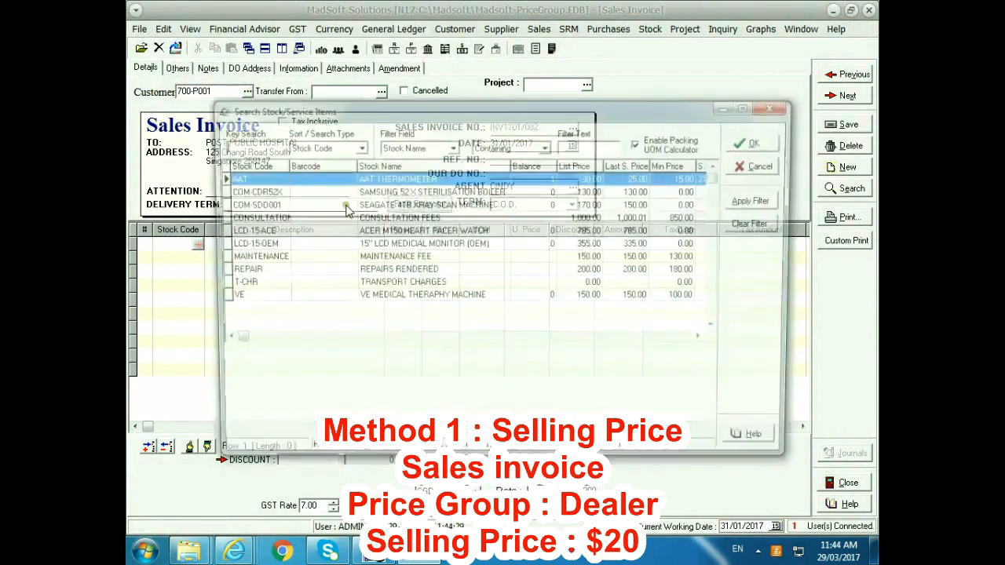
pyautogui.doubleClick(383, 180)
# Check the DEALER price group settings in the AAT THERMOMETER line's selling price inquiry and preview the POST PUBLIC HOSPITAL tax invoice
pyautogui.click(541, 247)
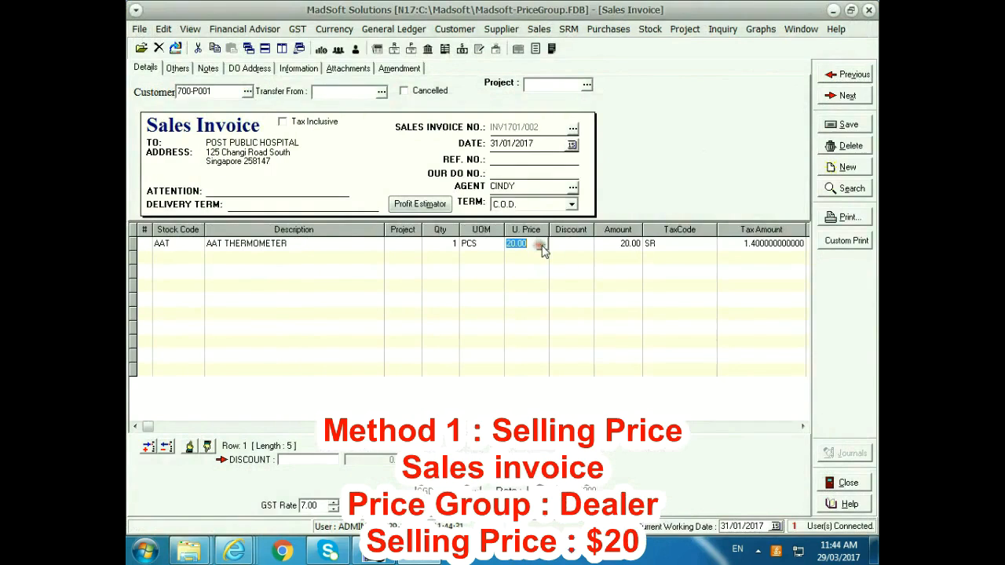
pyautogui.click(543, 246)
pyautogui.moveTo(476, 150); pyautogui.dragTo(459, 266)
pyautogui.click(370, 284)
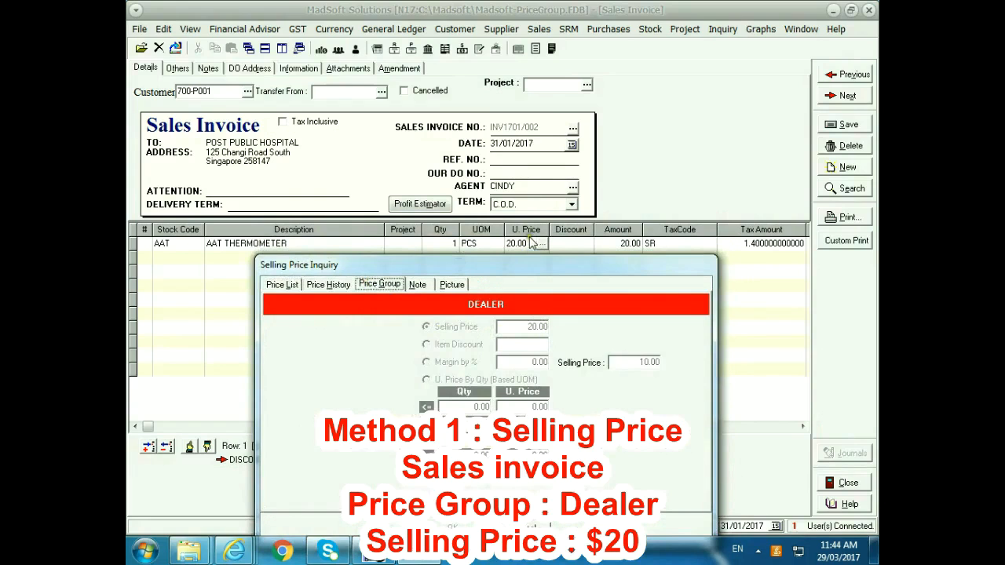
pyautogui.click(534, 527)
pyautogui.click(836, 220)
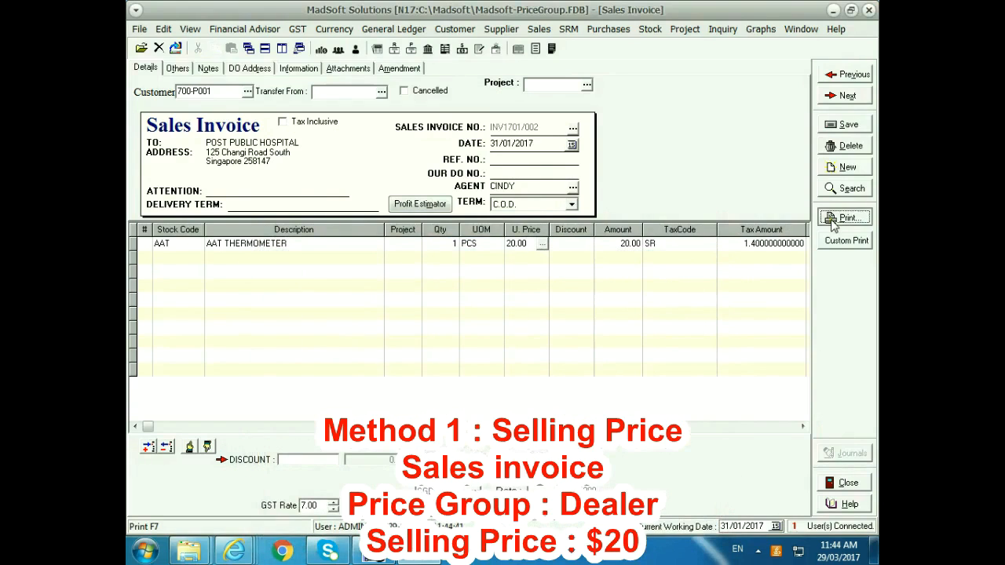
pyautogui.click(850, 75)
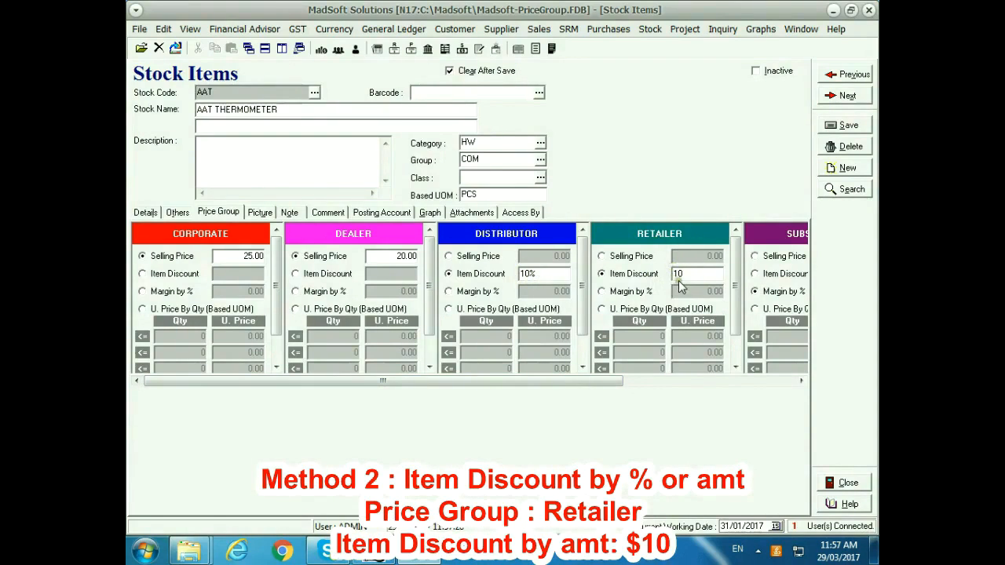
# Create a sales invoice for the DISTRIBUTOR price group customer STAR MEIDICAL STORE PTE LTD with the stock item AAT THERMOMETER
pyautogui.click(538, 29)
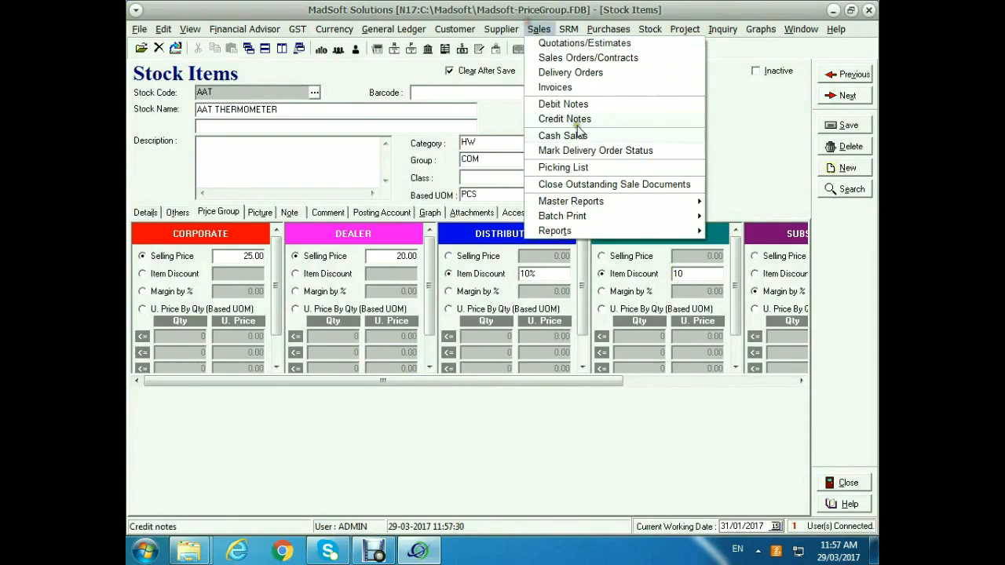
pyautogui.click(564, 89)
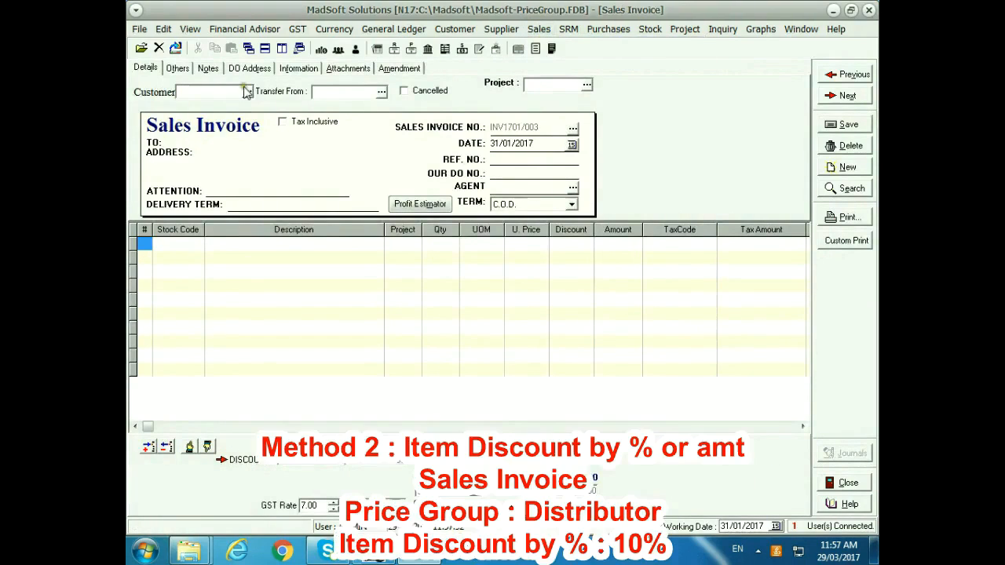
pyautogui.click(247, 92)
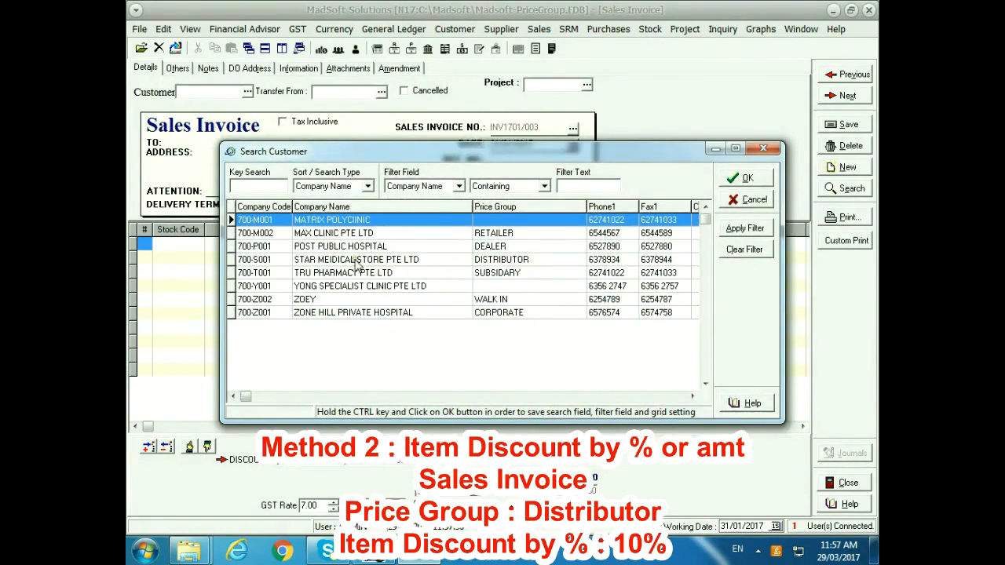
pyautogui.doubleClick(358, 260)
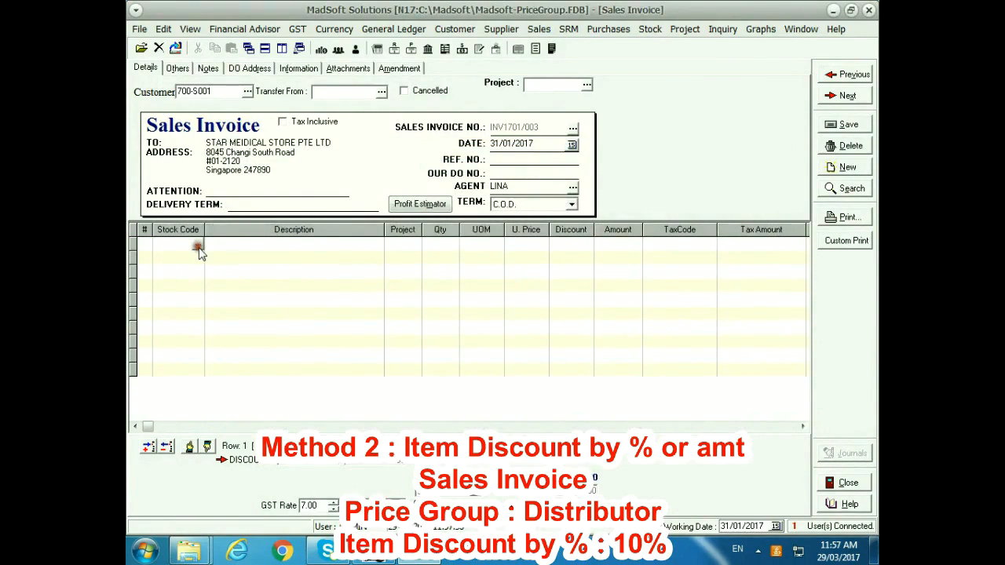
pyautogui.click(198, 245)
pyautogui.doubleClick(379, 187)
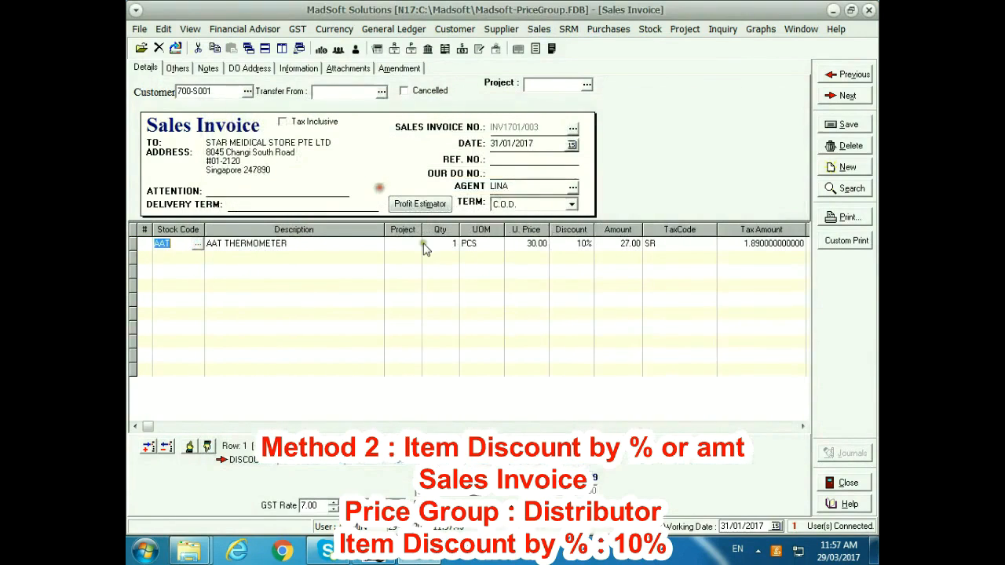
# Check the price list and DISTRIBUTOR price group settings for the AAT THERMOMETER line and preview the STAR MEIDICAL STORE PTE LTD tax invoice
pyautogui.click(524, 245)
pyautogui.click(542, 249)
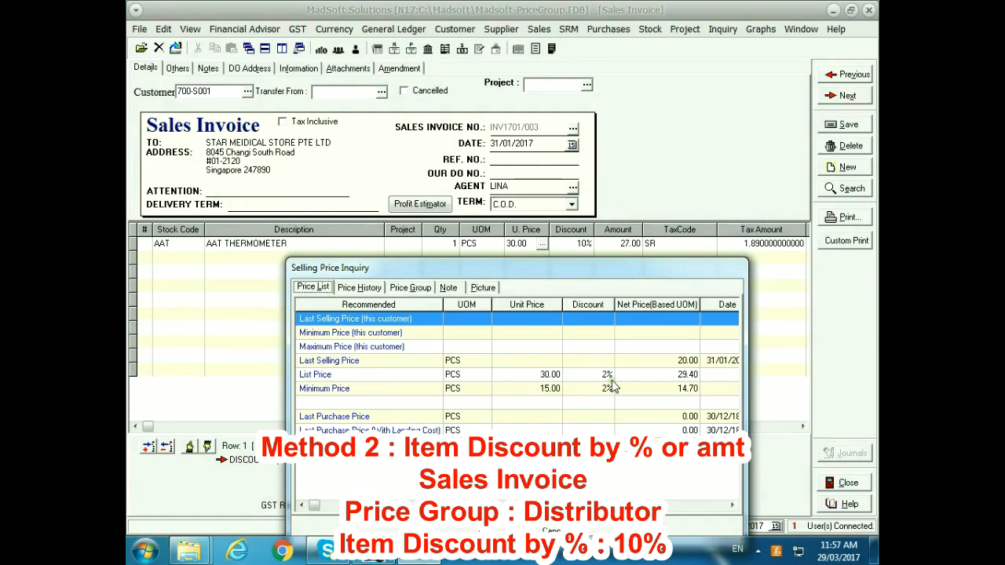
pyautogui.click(413, 288)
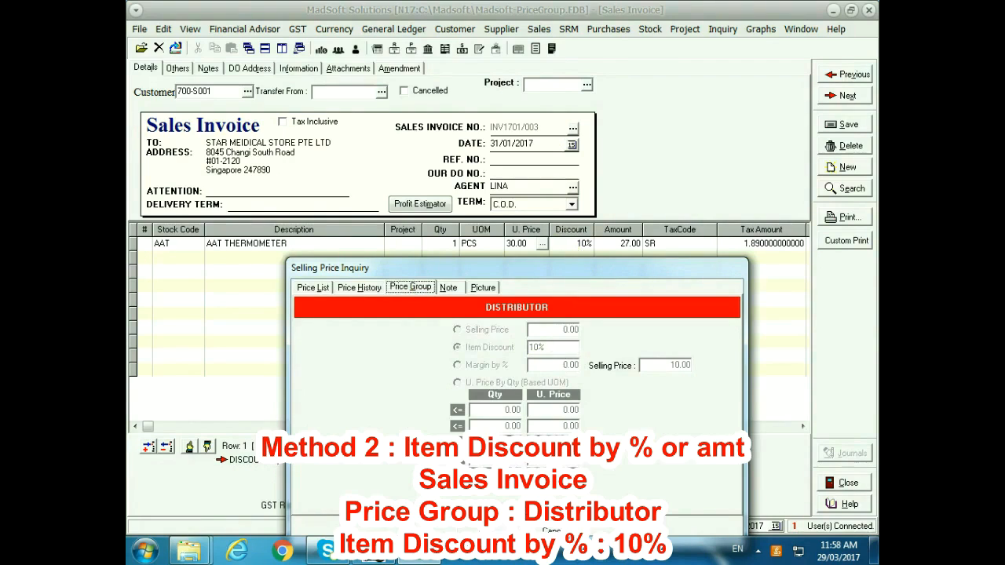
pyautogui.click(552, 532)
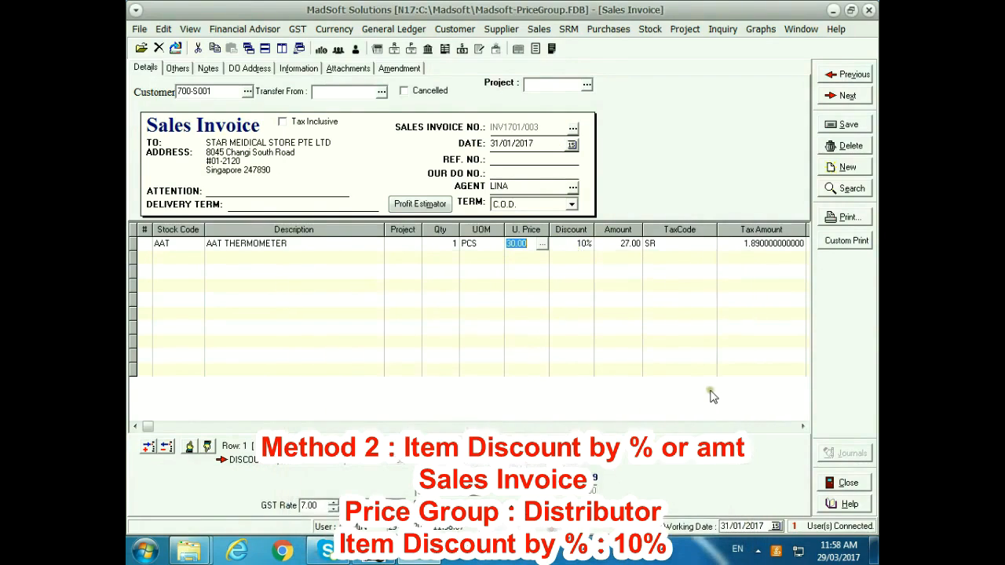
pyautogui.click(836, 210)
pyautogui.click(849, 74)
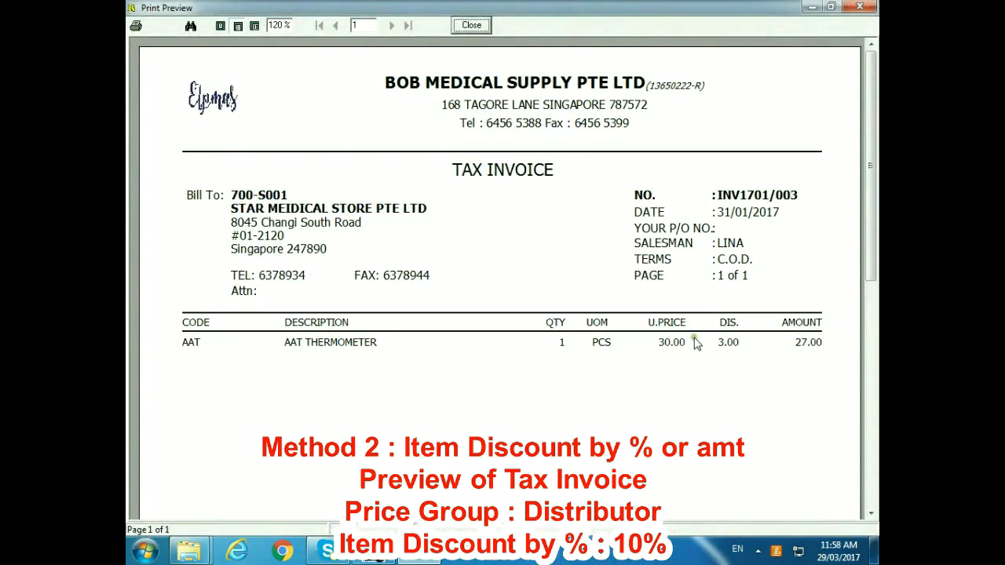
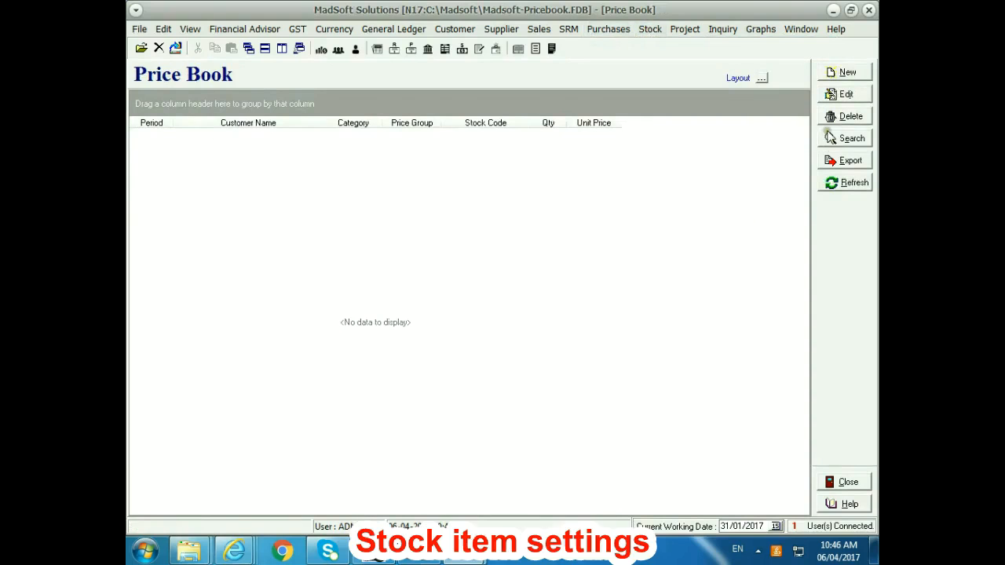
# Start a new price book item for the JAN PROMO period
pyautogui.click(846, 72)
pyautogui.moveTo(595, 180); pyautogui.dragTo(543, 182)
pyautogui.click(440, 203)
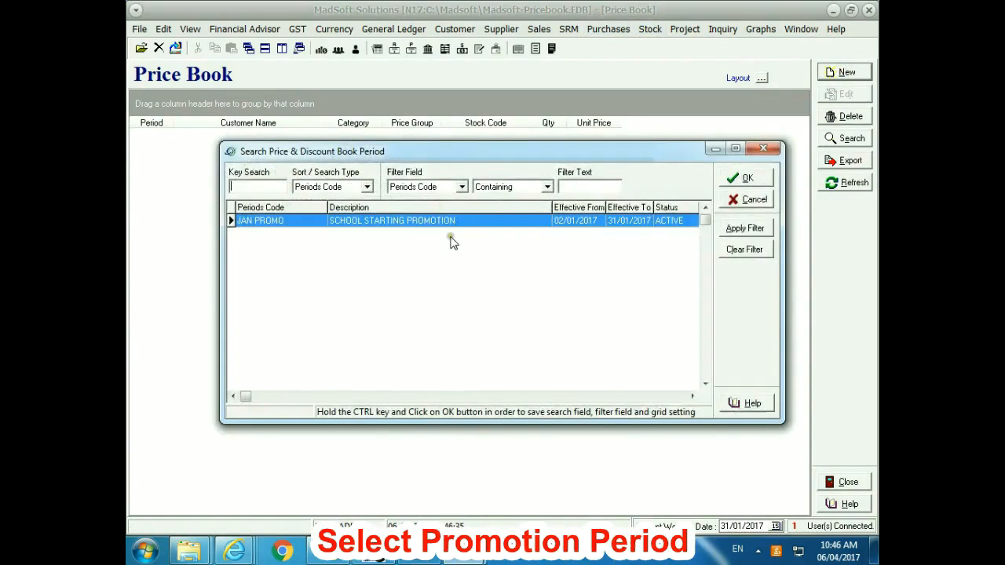
pyautogui.doubleClick(421, 223)
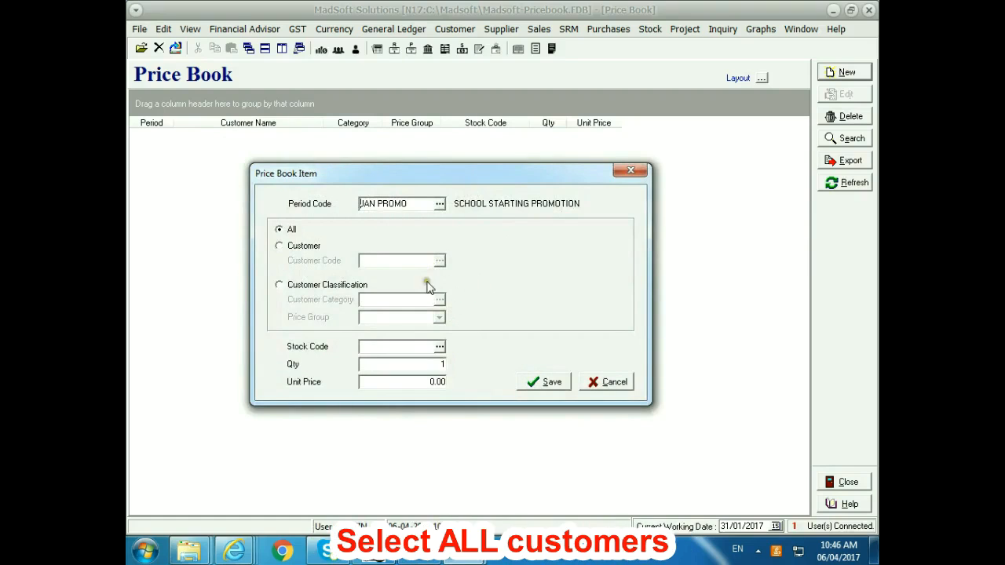
# Give the JAN PROMO price book item stock code AAT, quantity 5 and unit price 18 for all customers, and save it
pyautogui.click(439, 349)
pyautogui.doubleClick(436, 221)
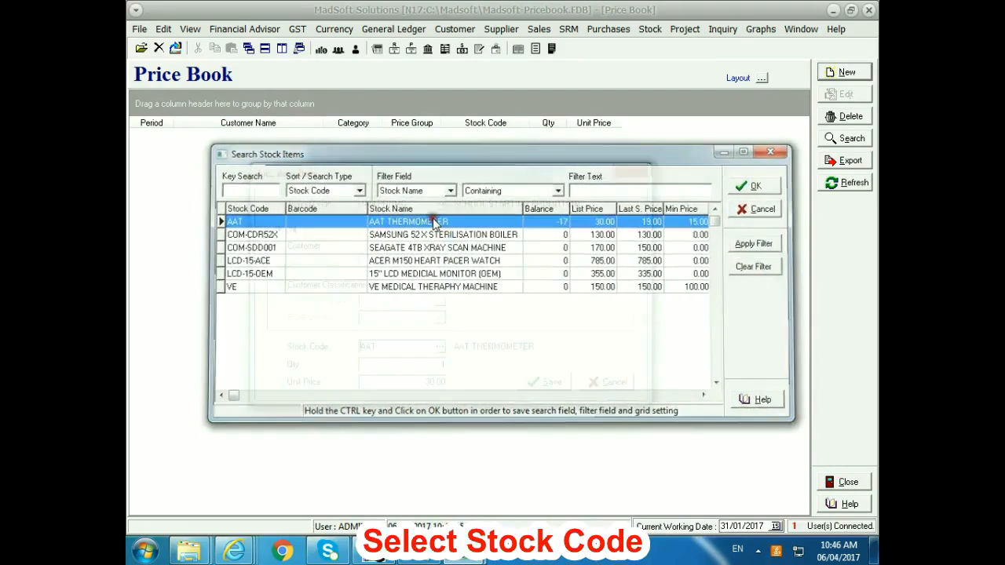
pyautogui.moveTo(419, 366); pyautogui.dragTo(477, 364)
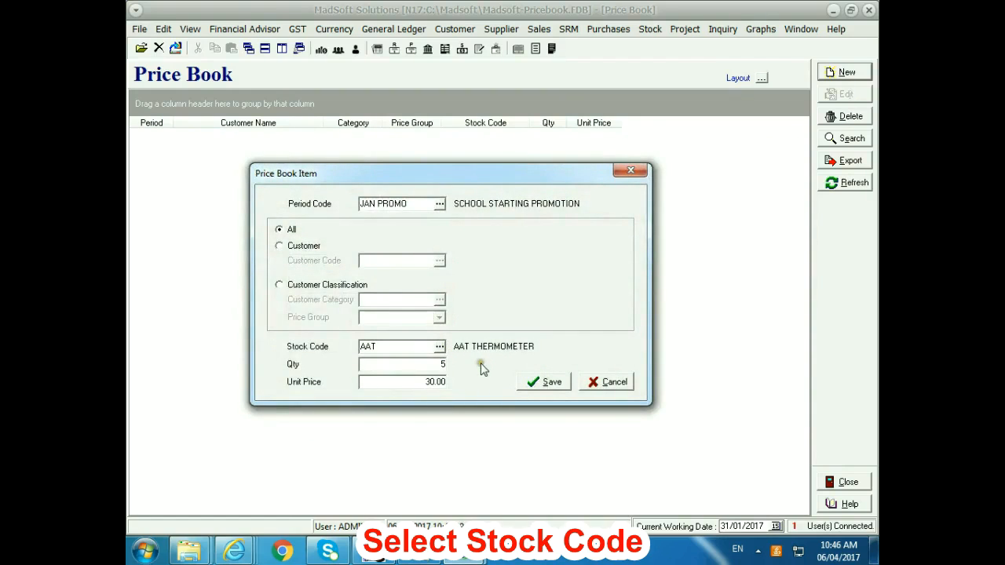
pyautogui.moveTo(410, 383); pyautogui.dragTo(510, 383)
pyautogui.write('18')
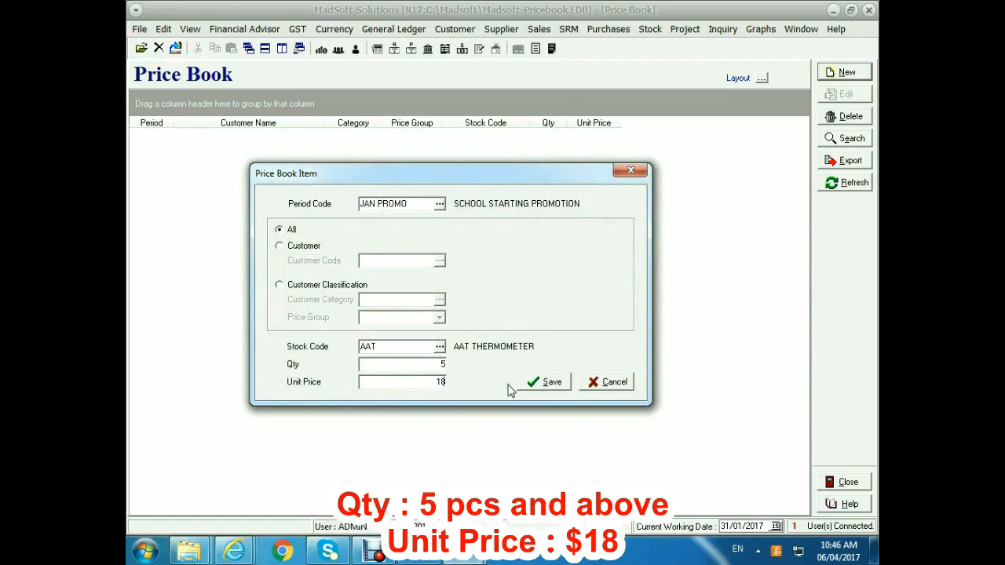
pyautogui.click(554, 384)
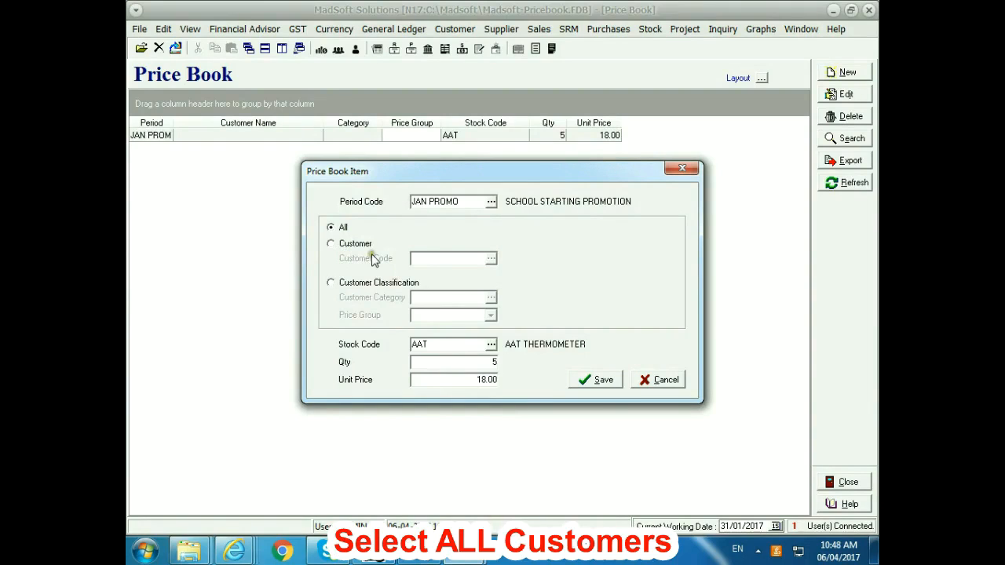
pyautogui.click(603, 382)
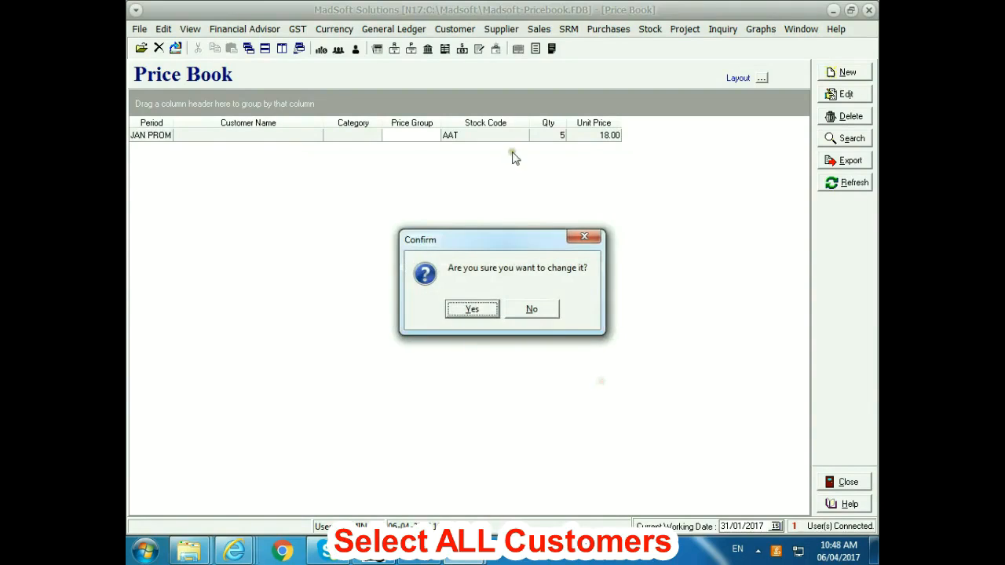
pyautogui.click(493, 305)
# Create a sales invoice for MAX CLINIC PTE LTD with the stock item AAT THERMOMETER
pyautogui.click(539, 29)
pyautogui.click(563, 88)
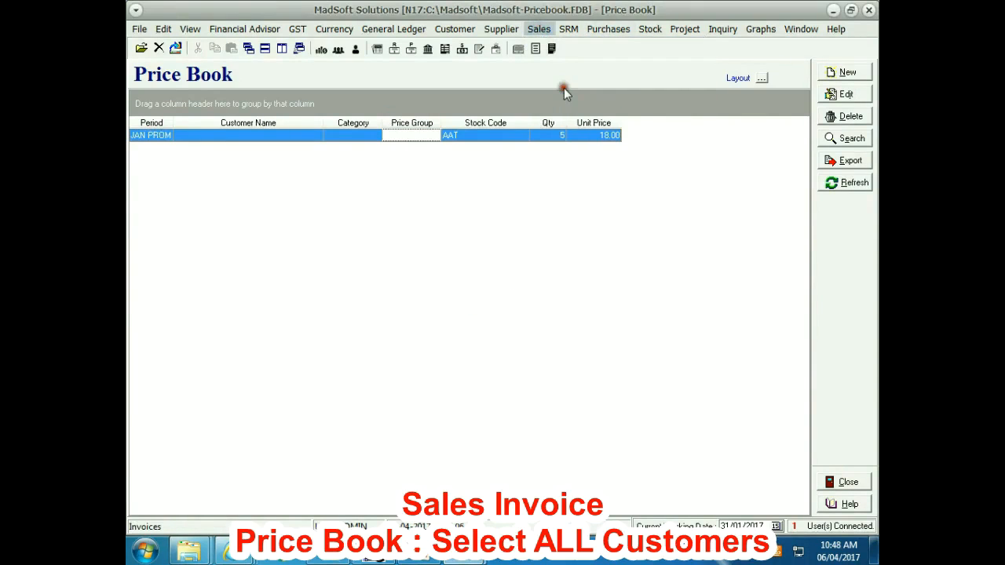
pyautogui.click(247, 92)
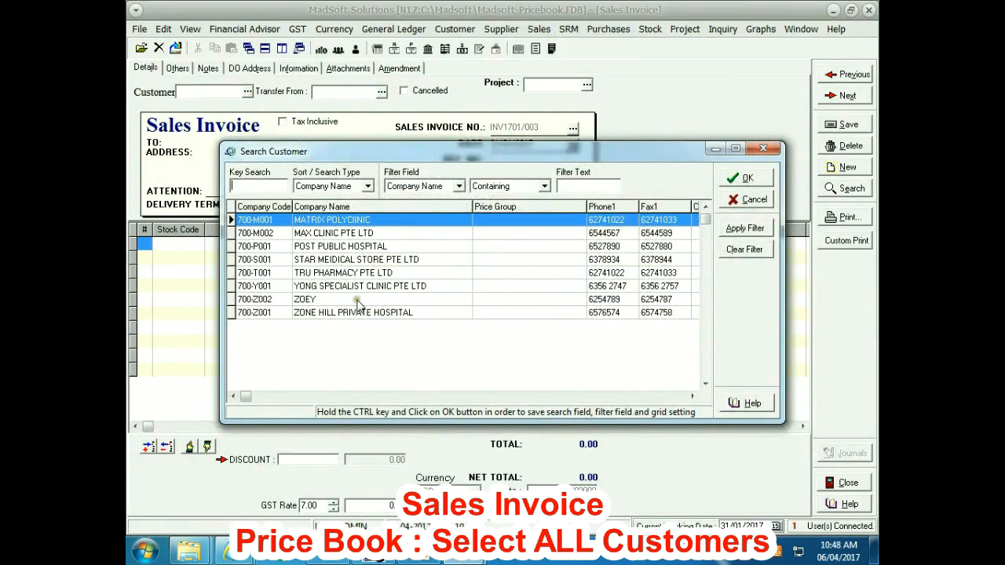
pyautogui.doubleClick(333, 233)
pyautogui.click(182, 248)
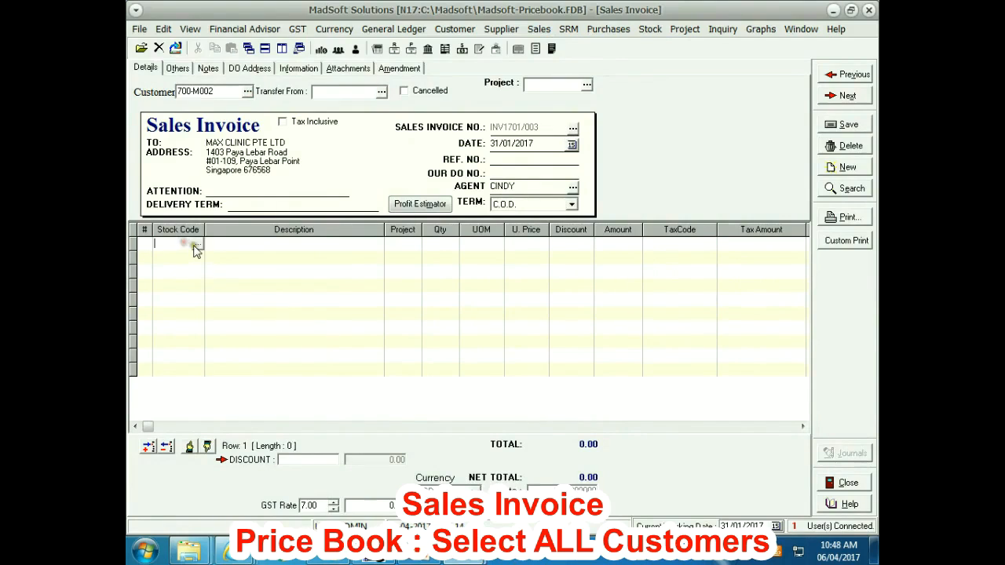
pyautogui.click(196, 247)
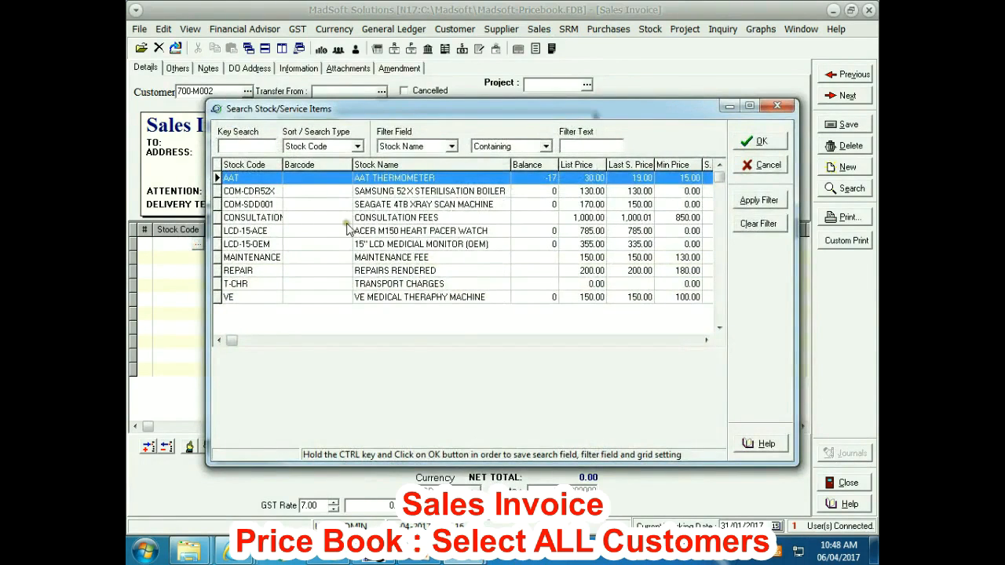
pyautogui.doubleClick(377, 183)
# Look up the price list in the selling price inquiry for the MAX CLINIC PTE LTD invoice's AAT THERMOMETER line, then close the inquiry
pyautogui.click(523, 243)
pyautogui.click(543, 246)
pyautogui.moveTo(468, 148); pyautogui.dragTo(469, 260)
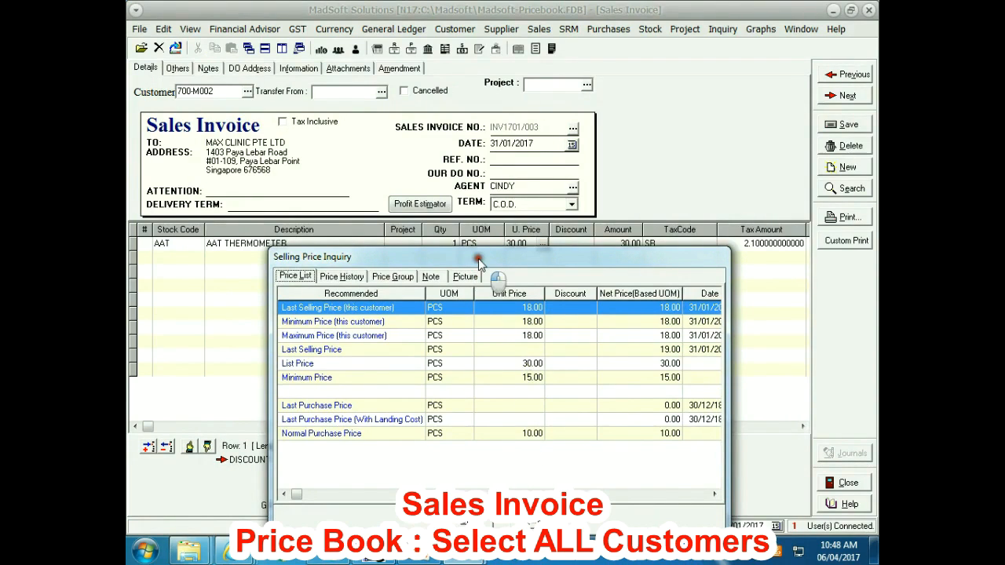
pyautogui.moveTo(478, 258); pyautogui.dragTo(478, 264)
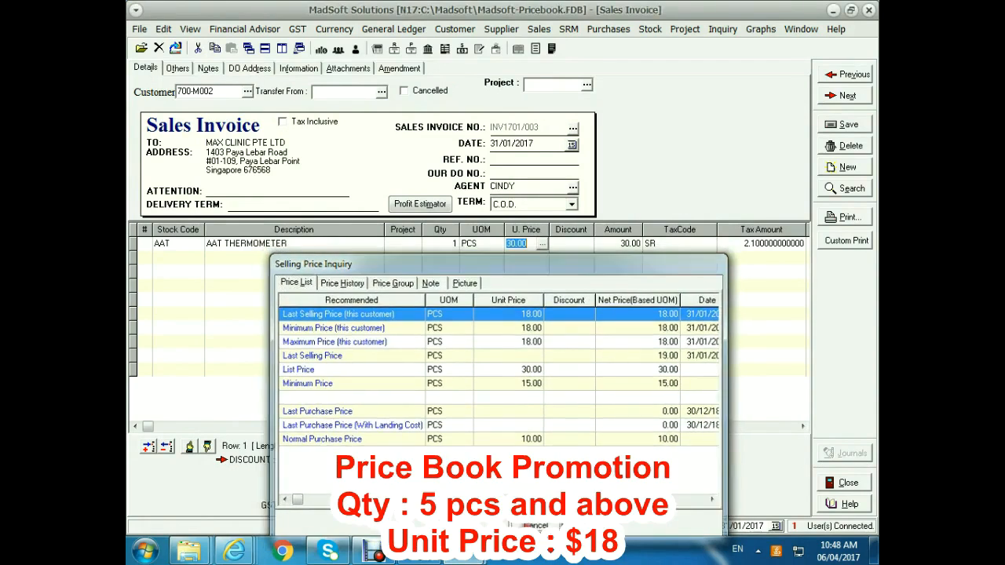
pyautogui.click(536, 527)
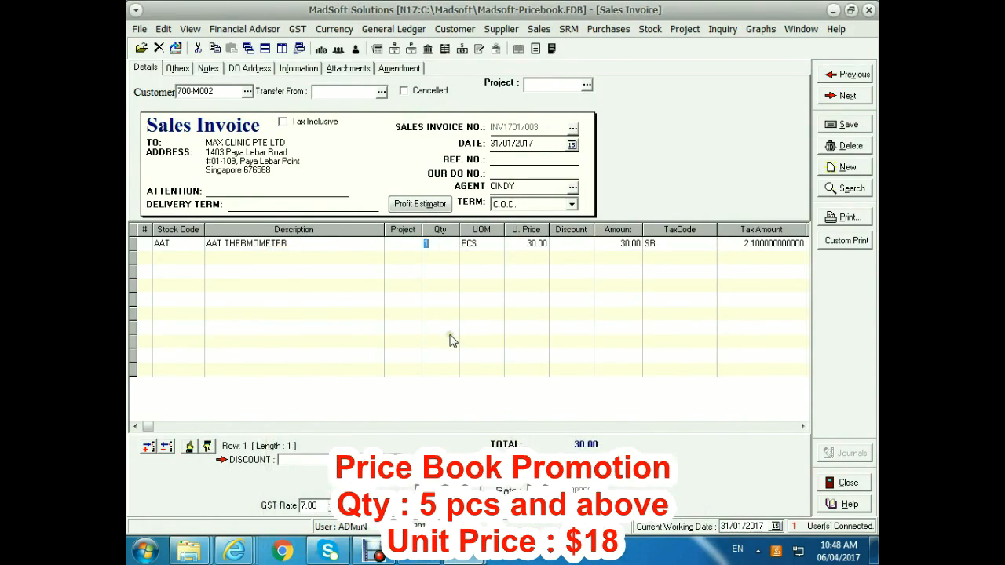
# Set the AAT THERMOMETER quantity to 6 on the MAX CLINIC PTE LTD invoice and preview its printout
pyautogui.write('6')
pyautogui.press('Return')
pyautogui.click(847, 220)
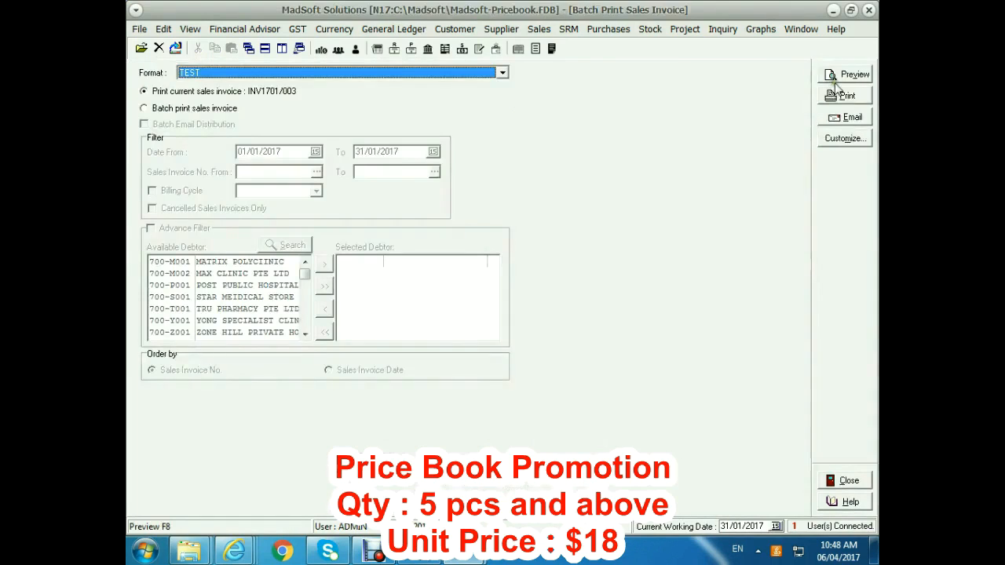
pyautogui.click(845, 74)
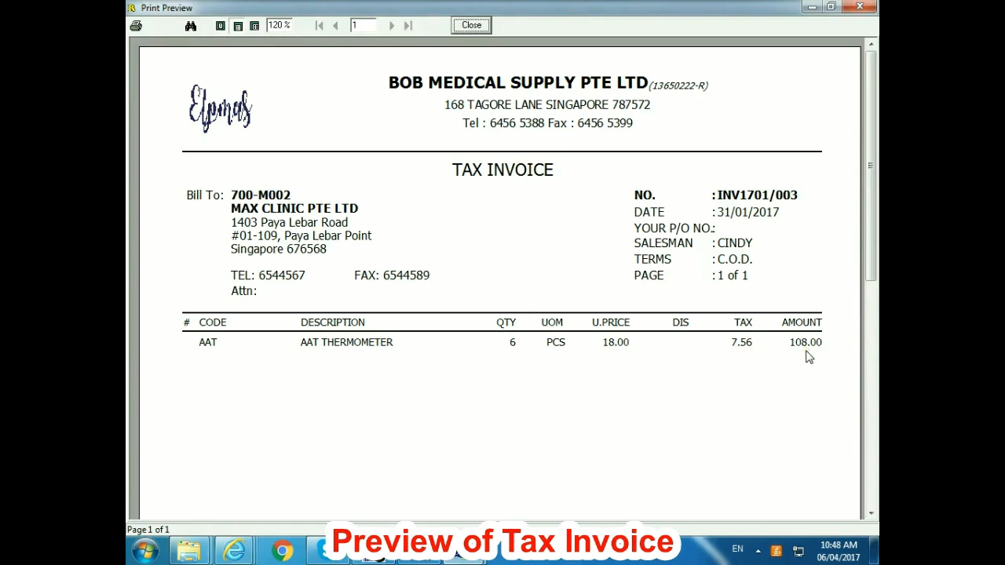
pyautogui.press('Escape')
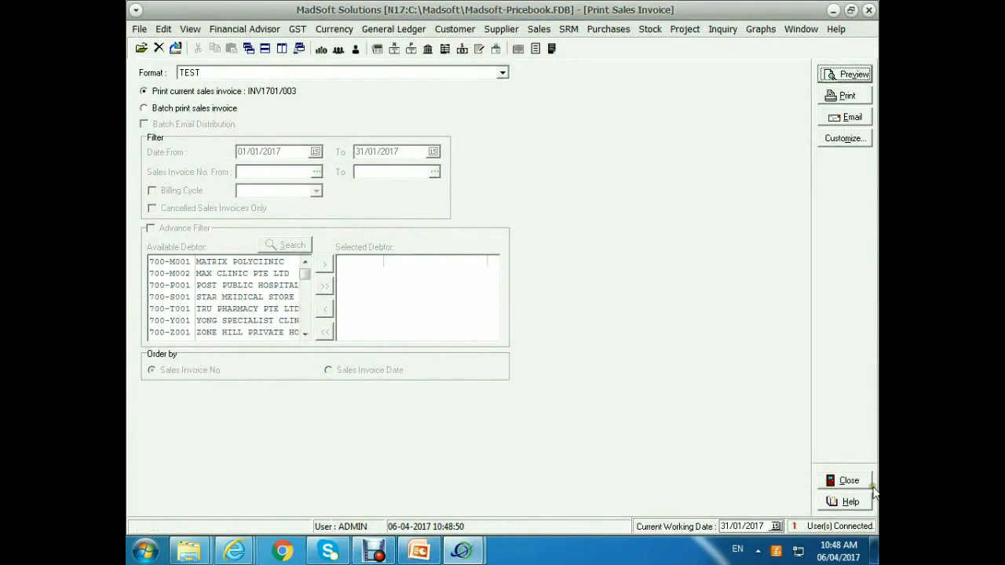
pyautogui.click(848, 481)
pyautogui.click(850, 482)
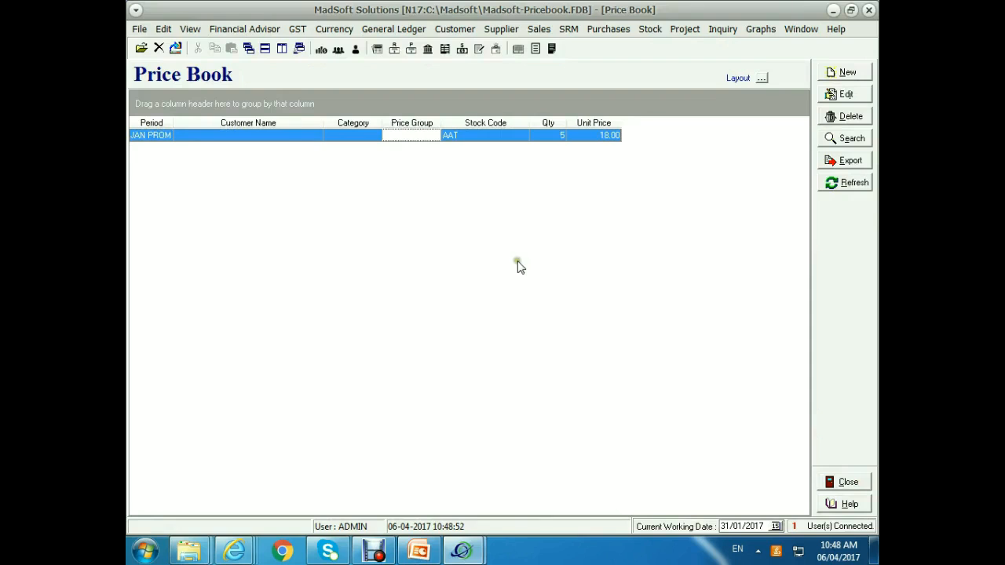
# Restrict the JAN PROMO price book item for AAT to the individual customer instead of all customers
pyautogui.doubleClick(421, 137)
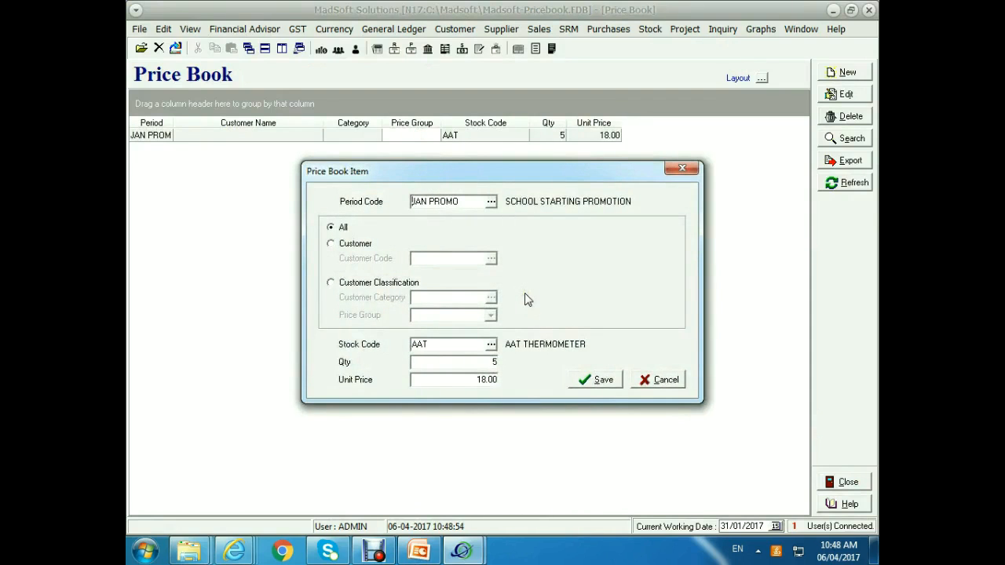
pyautogui.click(355, 243)
pyautogui.click(490, 258)
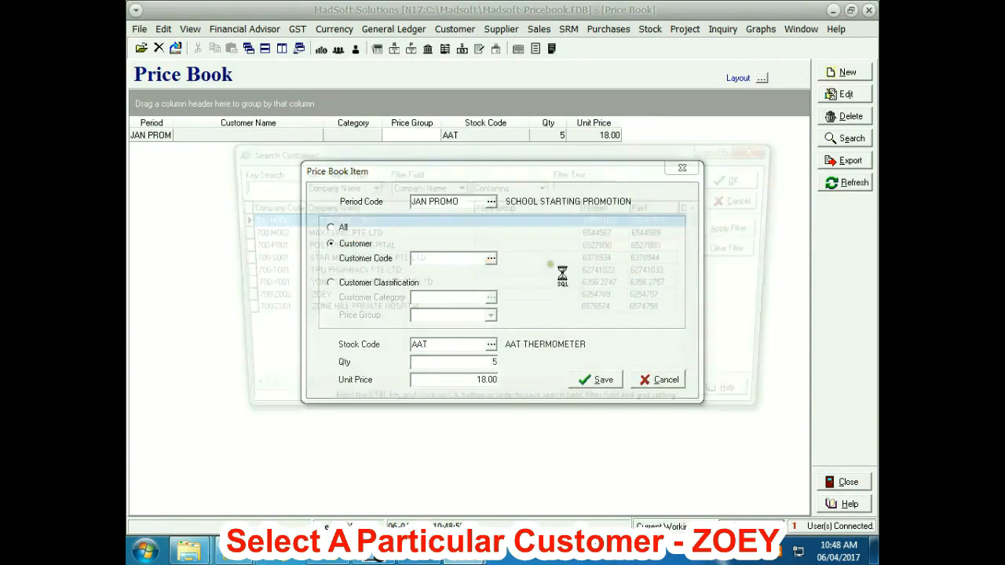
pyautogui.doubleClick(432, 300)
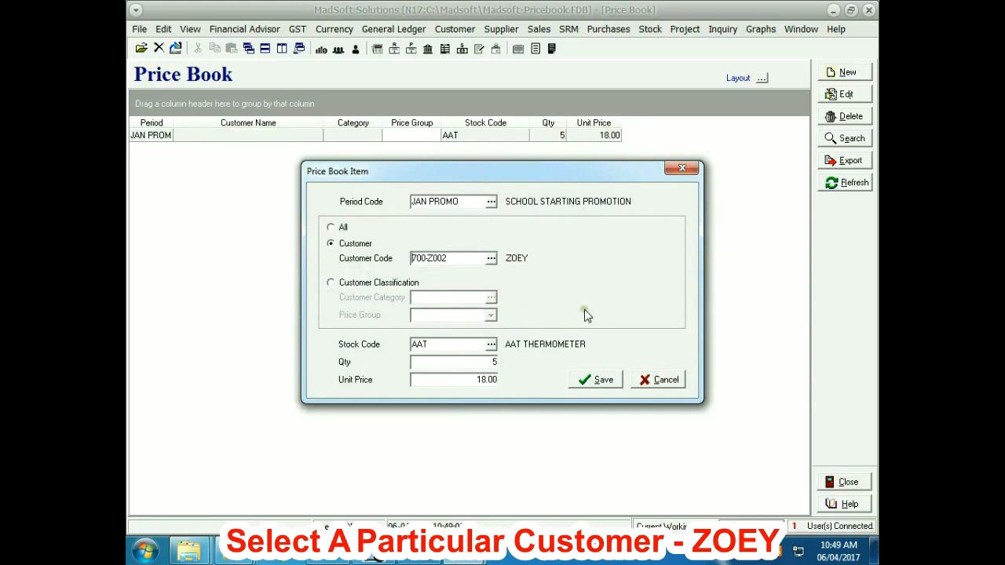
# Set the JAN PROMO price book item to quantity 8 and unit price 20, and save the change
pyautogui.doubleClick(494, 362)
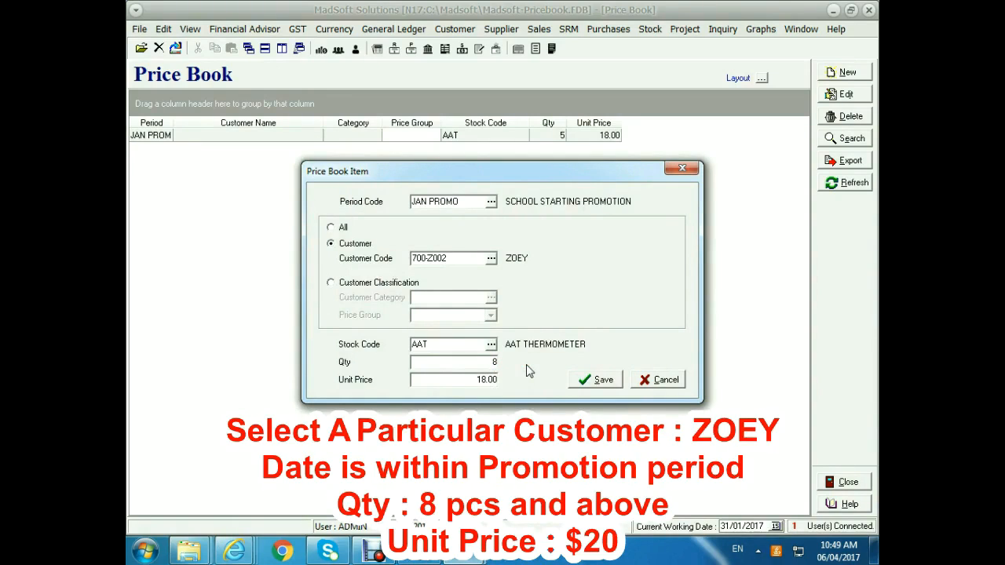
pyautogui.doubleClick(460, 379)
pyautogui.write('1')
pyautogui.click(598, 381)
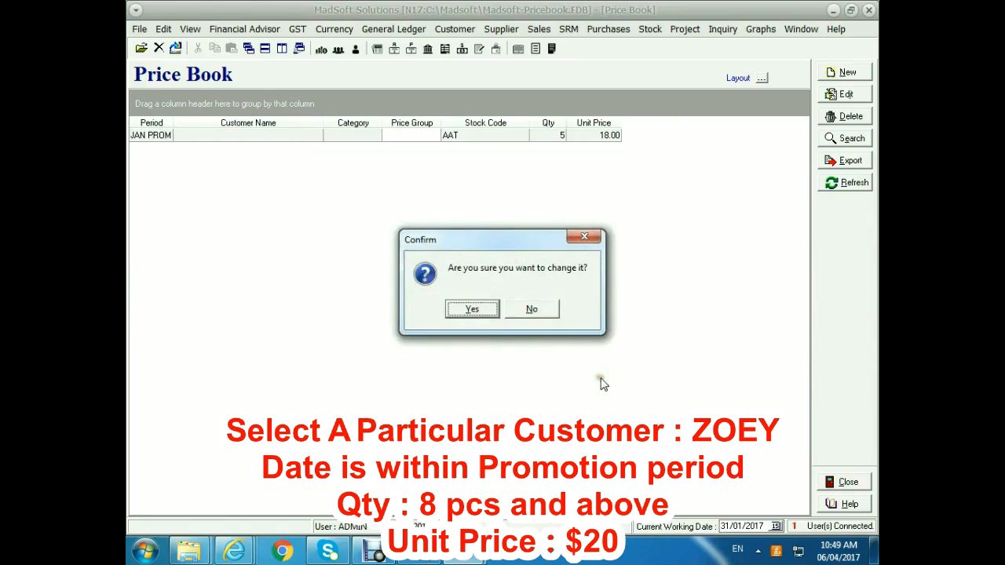
pyautogui.click(474, 310)
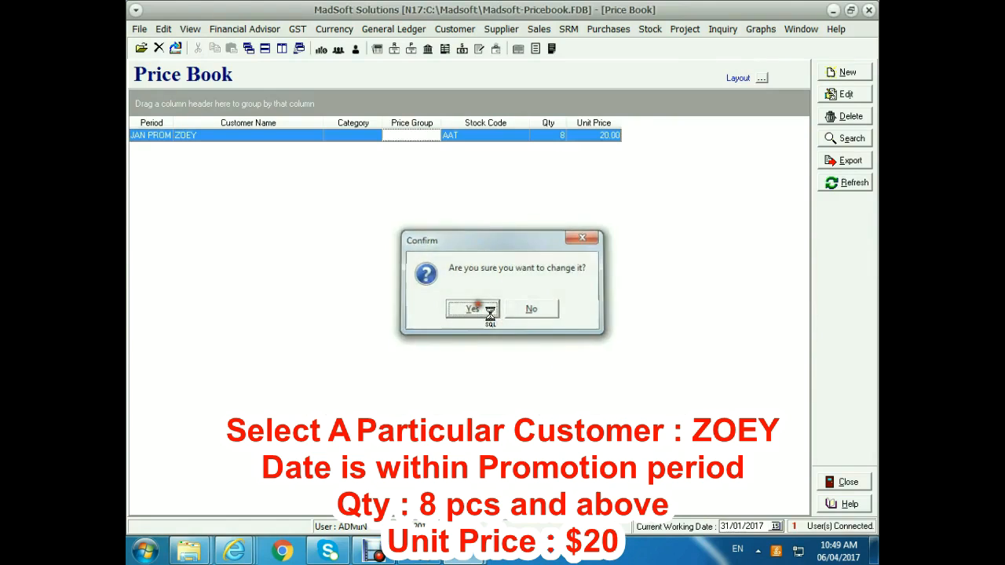
# Create a sales invoice for the individual promotion customer with the stock item AAT THERMOMETER
pyautogui.click(538, 29)
pyautogui.click(548, 84)
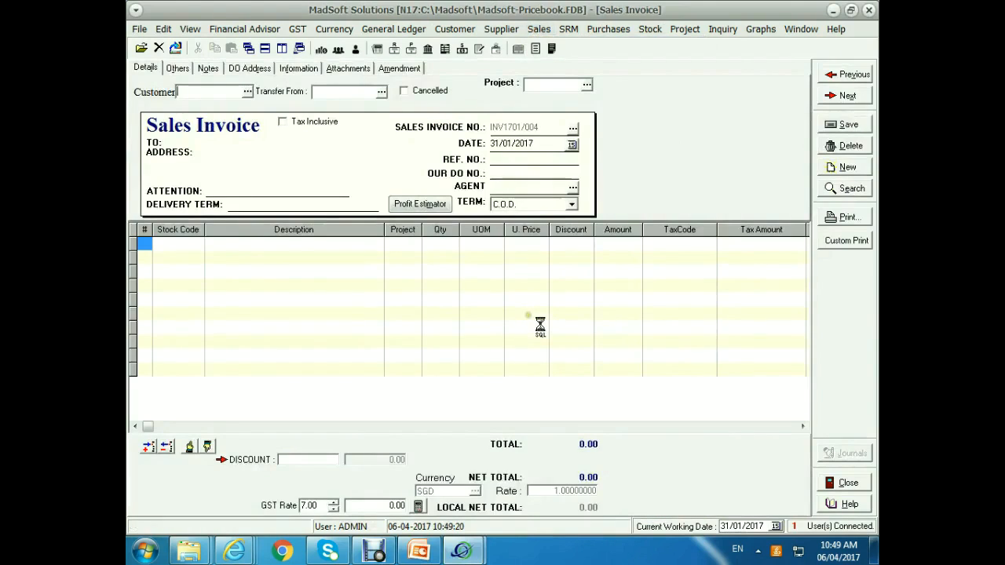
pyautogui.click(247, 92)
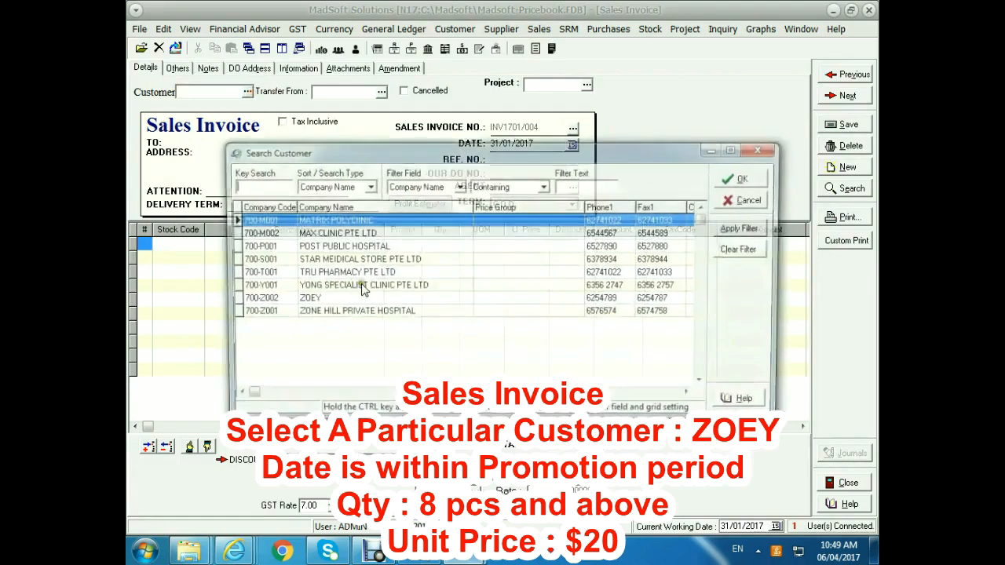
pyautogui.doubleClick(353, 297)
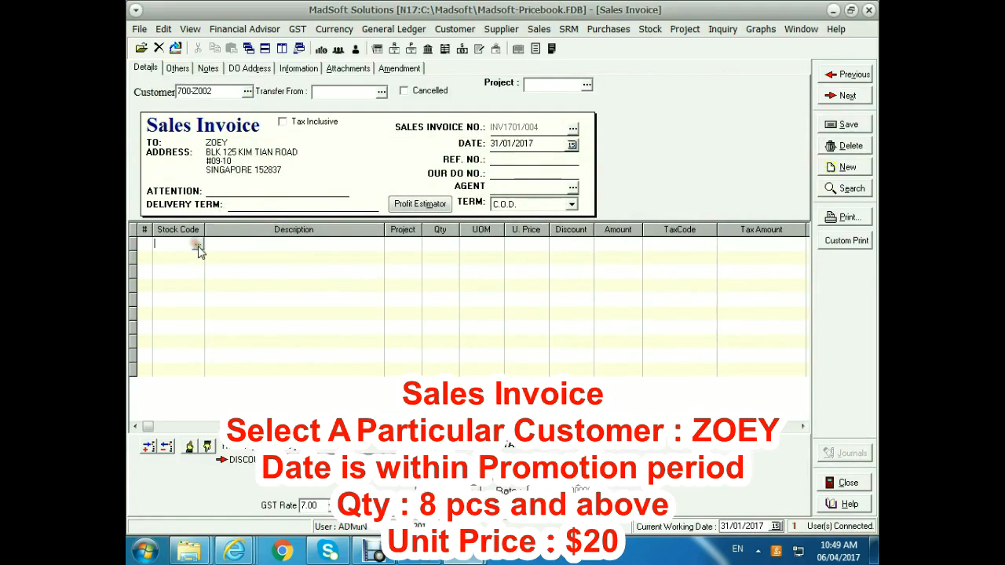
pyautogui.click(197, 245)
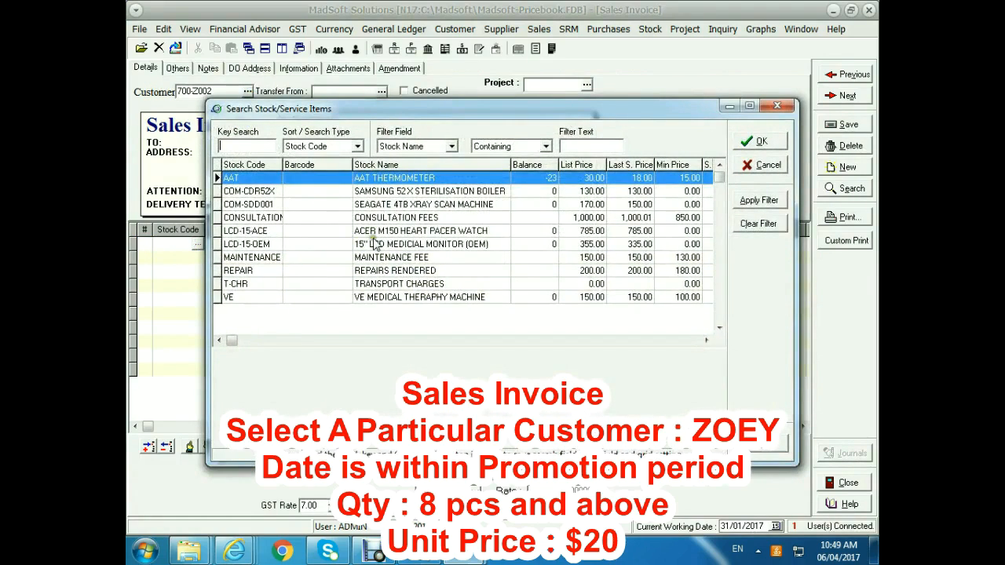
pyautogui.doubleClick(384, 179)
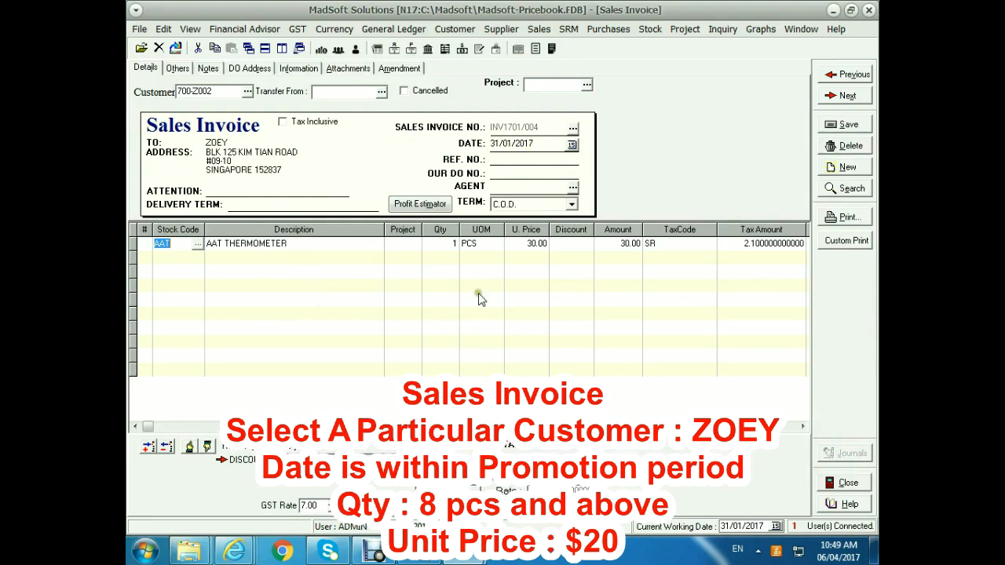
# Set the AAT THERMOMETER quantity to 9 on the individual customer's invoice and preview its printout
pyautogui.click(438, 246)
pyautogui.write('9')
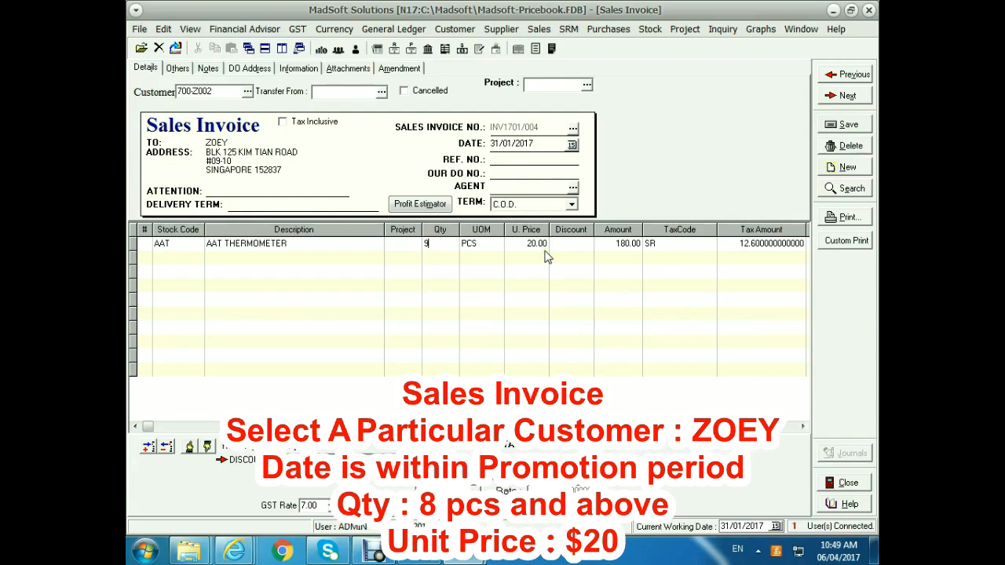
pyautogui.press('F7')
pyautogui.click(857, 75)
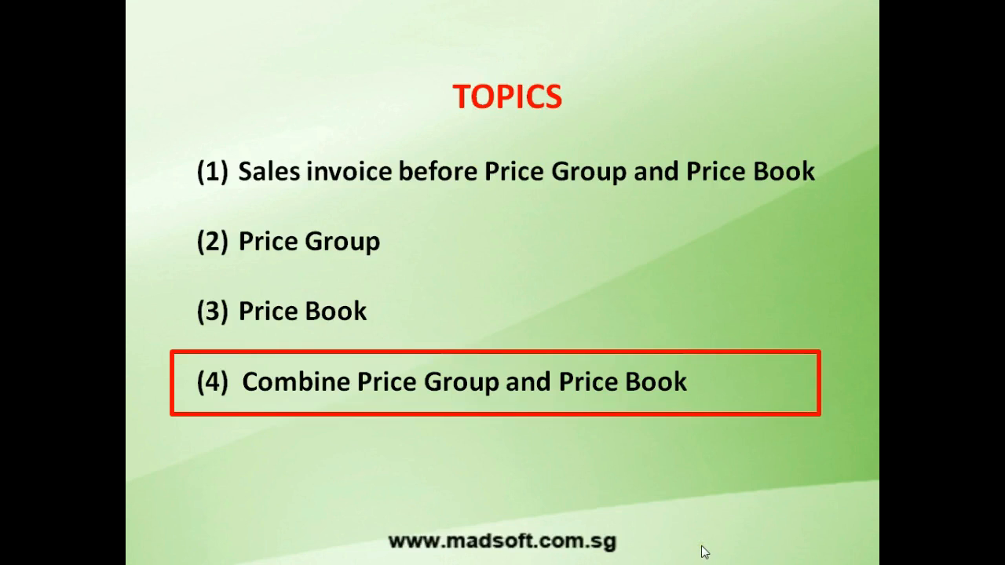
pyautogui.click(701, 546)
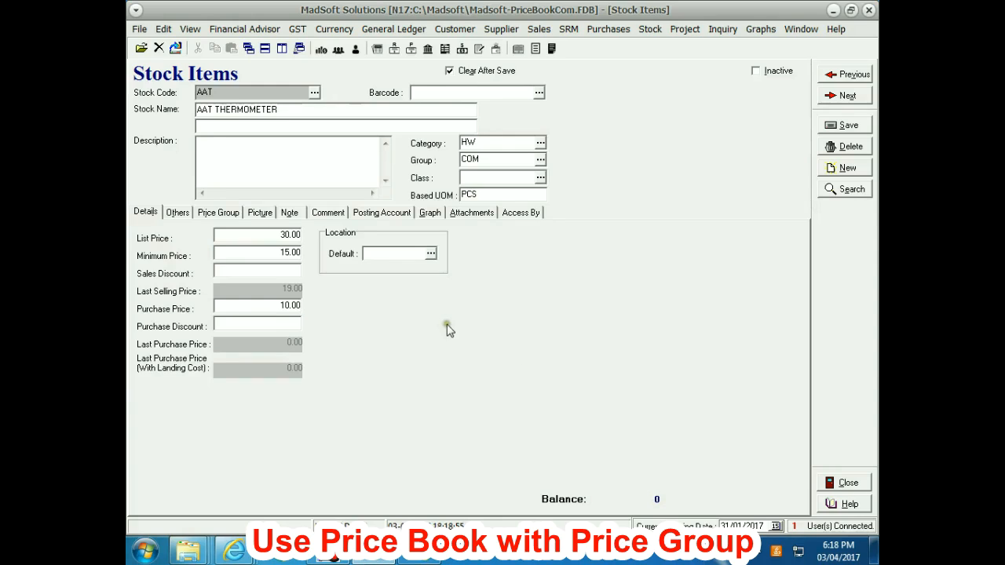
# Review the price group settings of the stock item AAT THERMOMETER
pyautogui.click(221, 213)
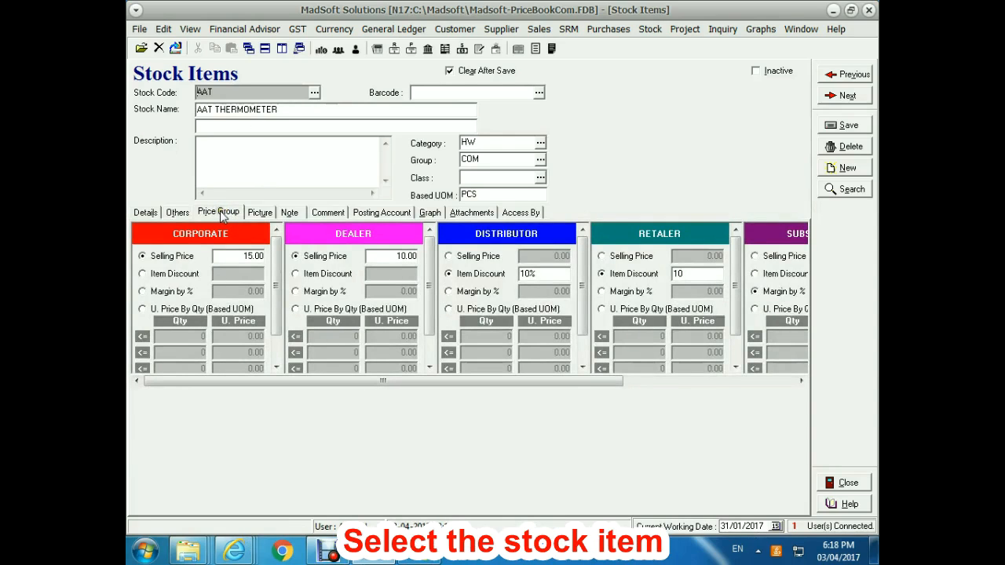
pyautogui.moveTo(585, 380)
pyautogui.mouseDown()
pyautogui.moveTo(781, 381)
pyautogui.moveTo(600, 385)
pyautogui.mouseUp()
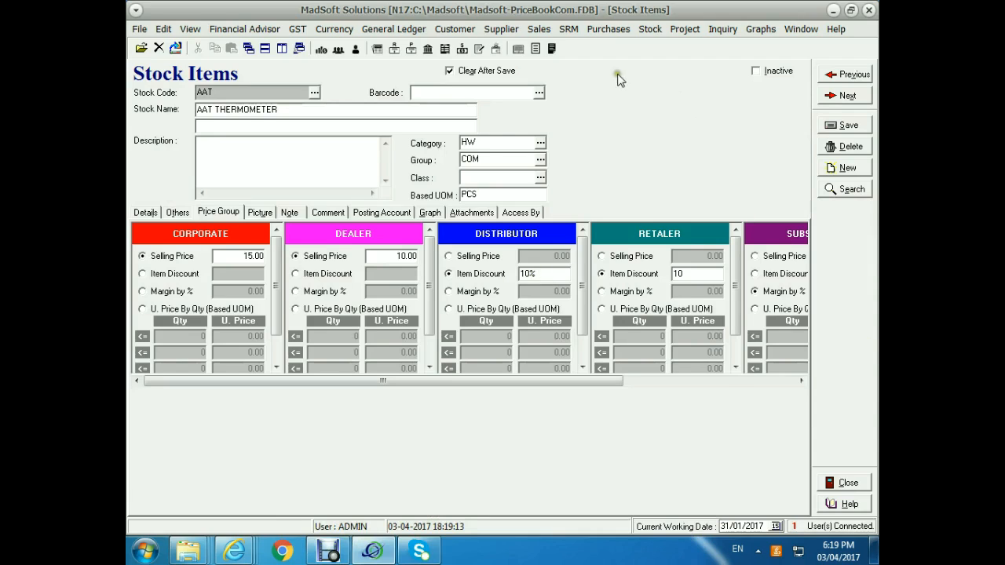
# Open the customer record of YONG SPECIALIST CLINIC PTE LTD
pyautogui.click(454, 28)
pyautogui.click(489, 42)
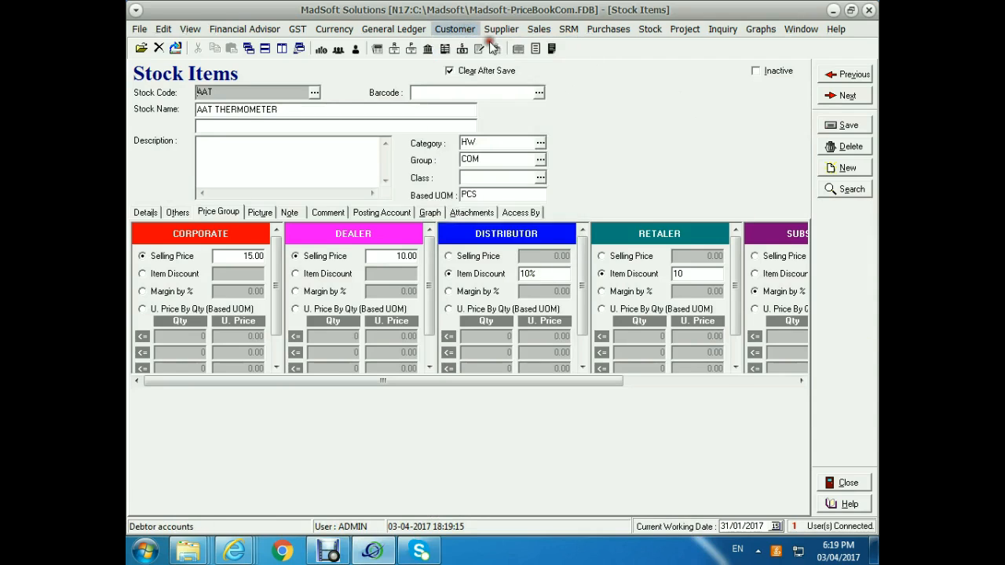
pyautogui.click(276, 135)
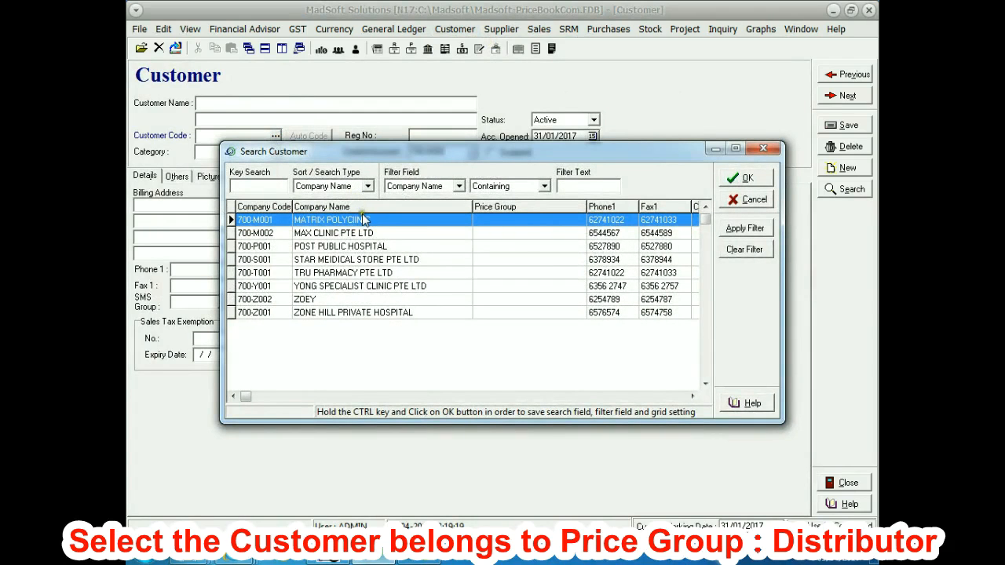
pyautogui.doubleClick(371, 291)
pyautogui.click(267, 119)
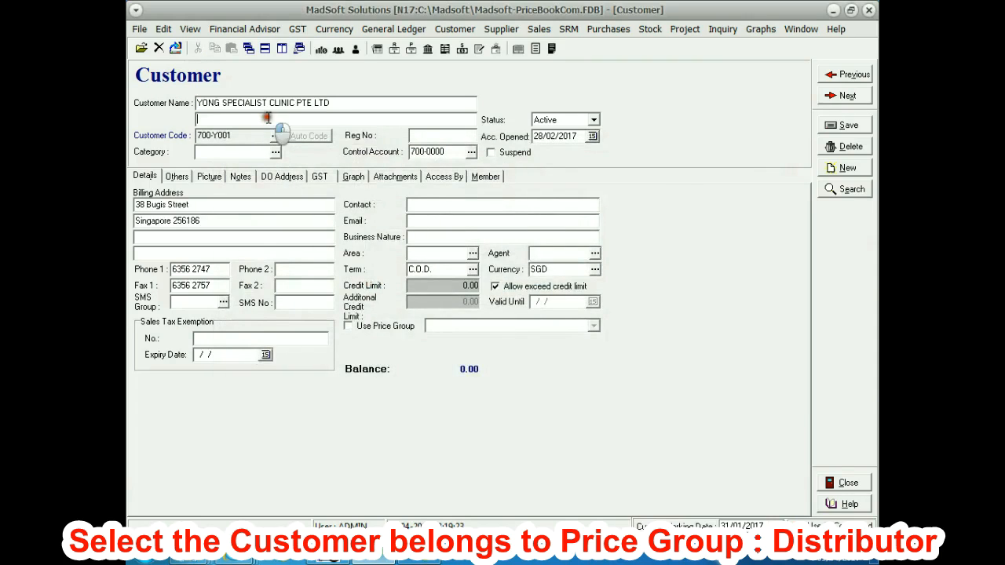
# Enable price group use for YONG SPECIALIST CLINIC PTE LTD, assign the DISTRIBUTOR group and save the customer
pyautogui.click(370, 330)
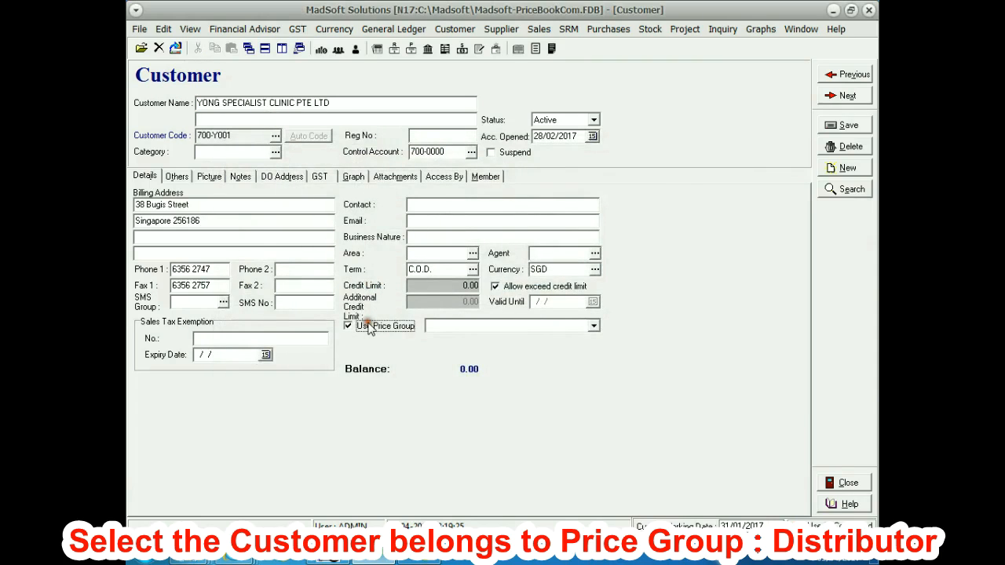
pyautogui.click(592, 327)
pyautogui.click(497, 358)
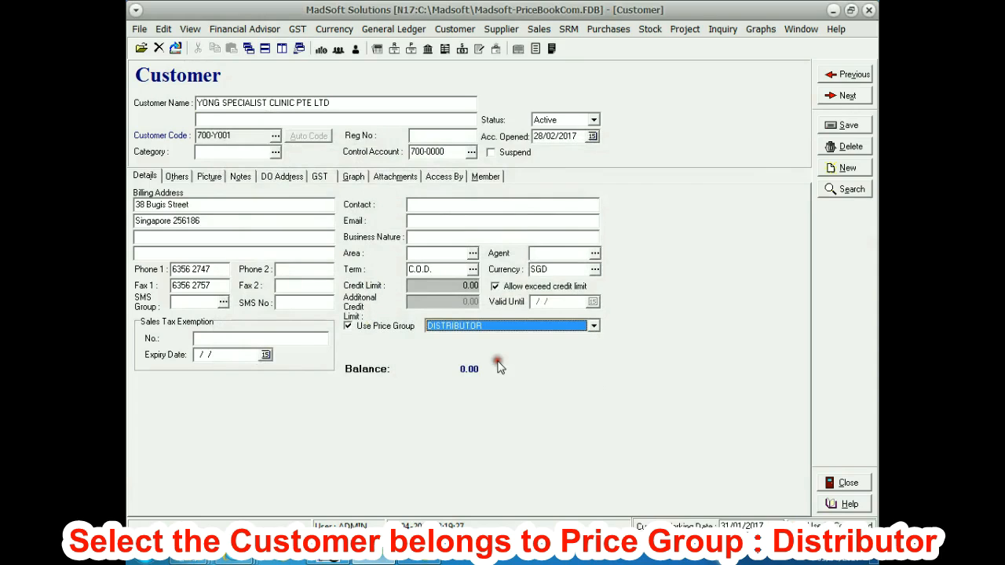
pyautogui.click(842, 126)
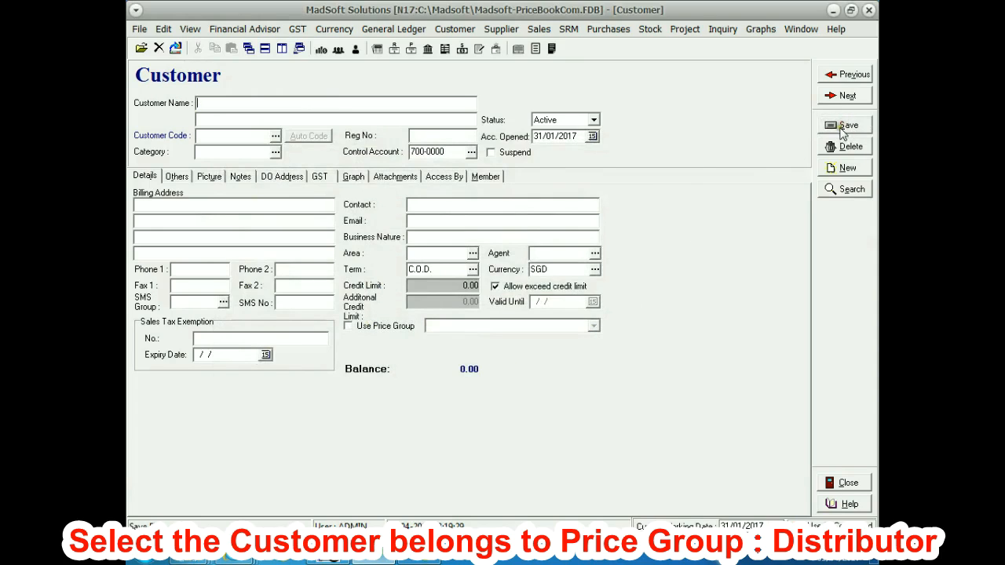
# Define the price and discount period JULY PROMO, described as SCHOOLL MID TERM PROMOTION, effective 01/07/2017 to 31/07/2017, and save it
pyautogui.click(650, 29)
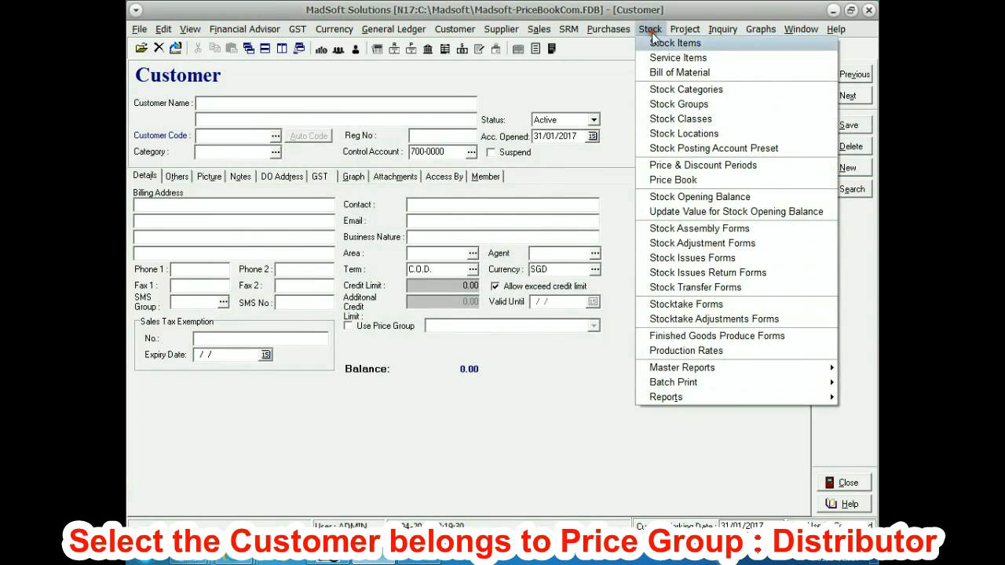
pyautogui.click(698, 166)
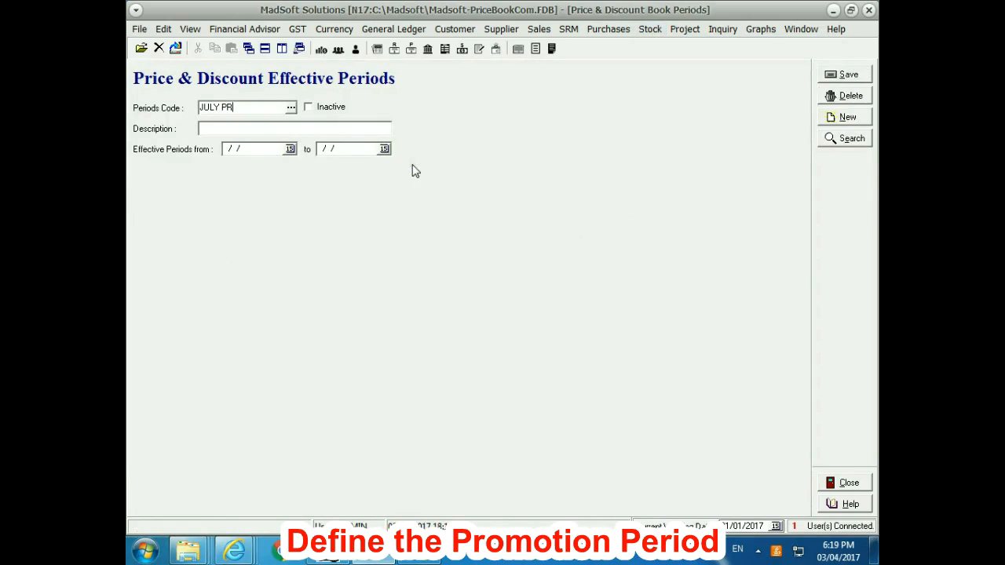
pyautogui.press('Tab')
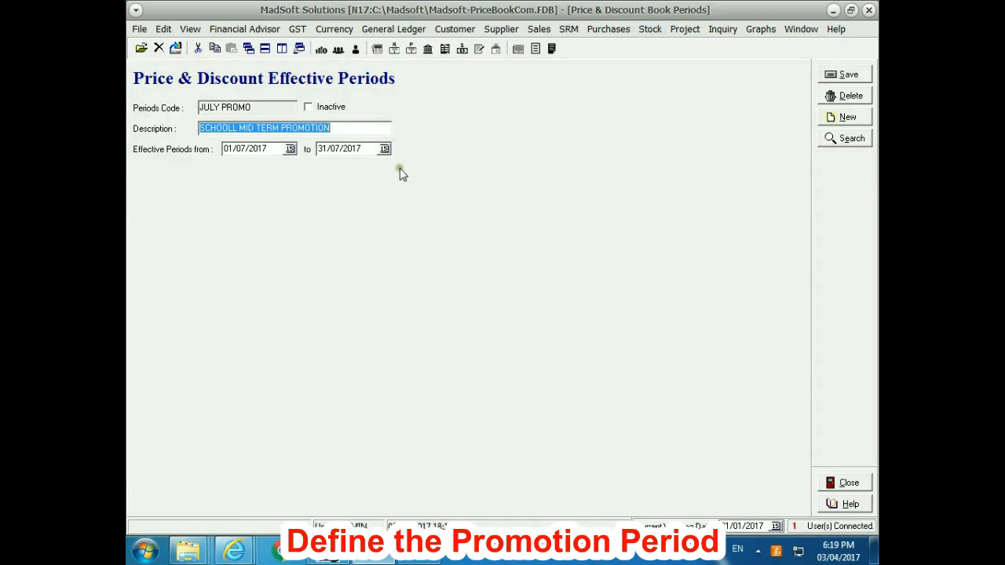
pyautogui.click(347, 128)
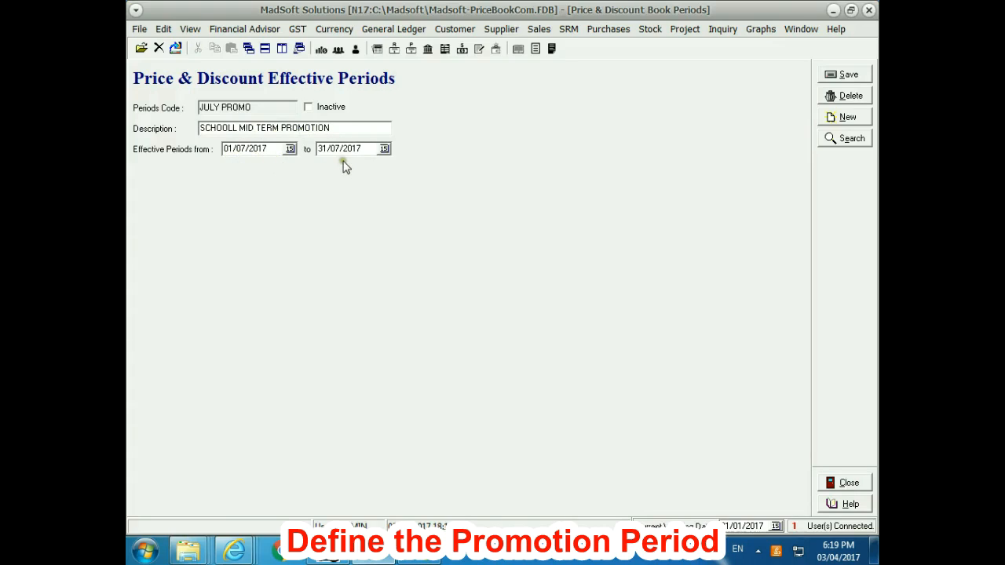
pyautogui.click(842, 75)
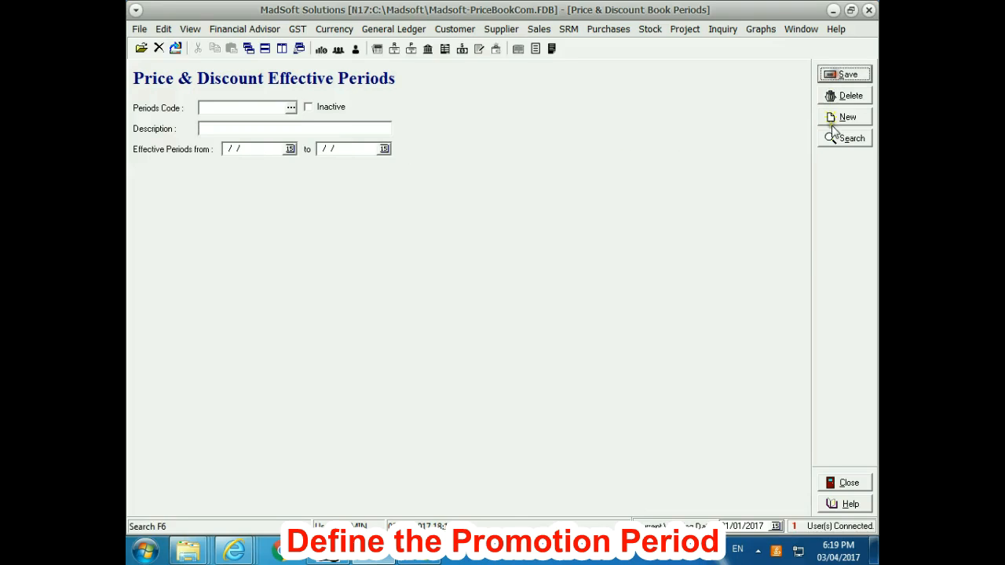
# Start a new price book item for the JULY PROMO period, limited by customer classification to the DISTRIBUTOR price group
pyautogui.click(656, 30)
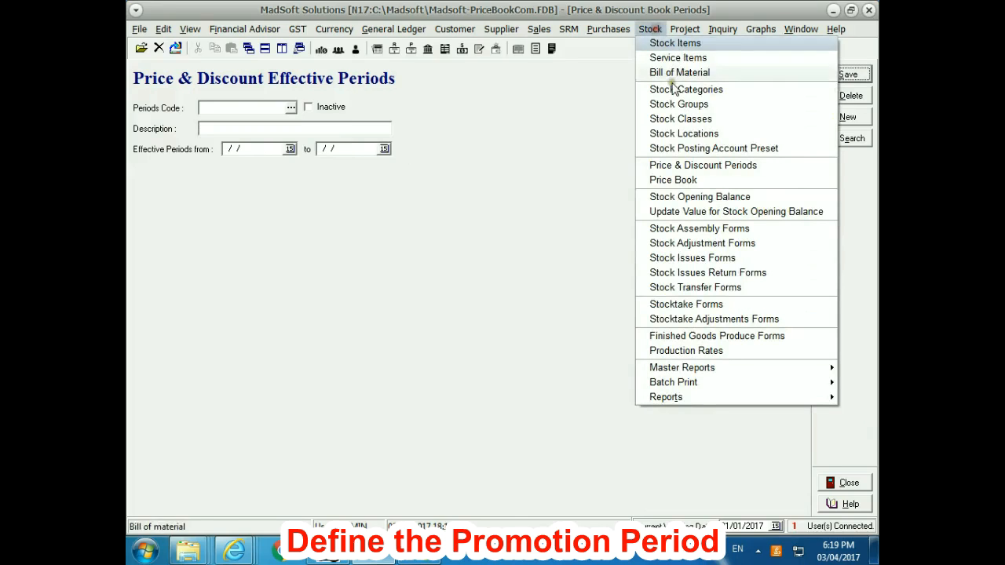
pyautogui.click(673, 180)
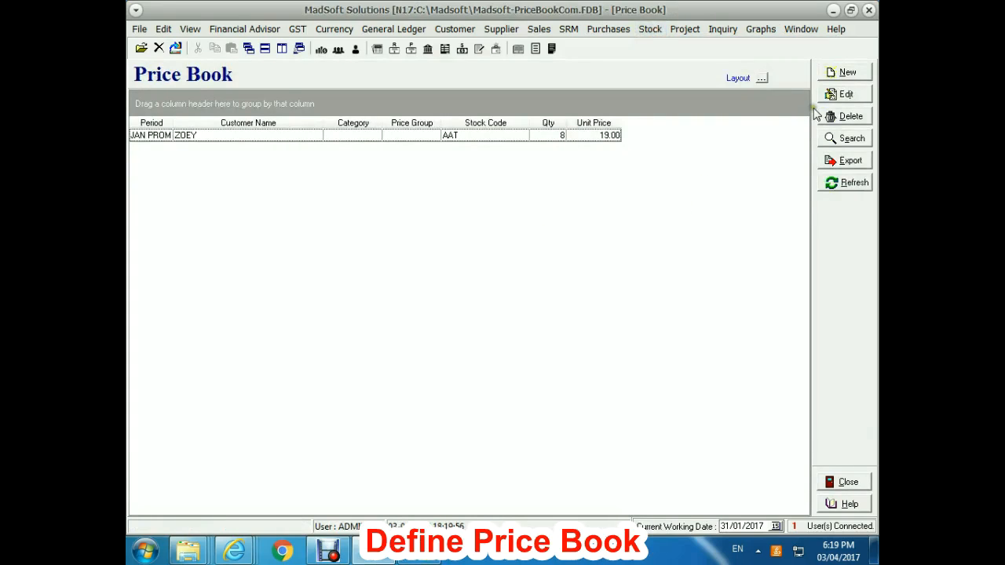
pyautogui.click(840, 72)
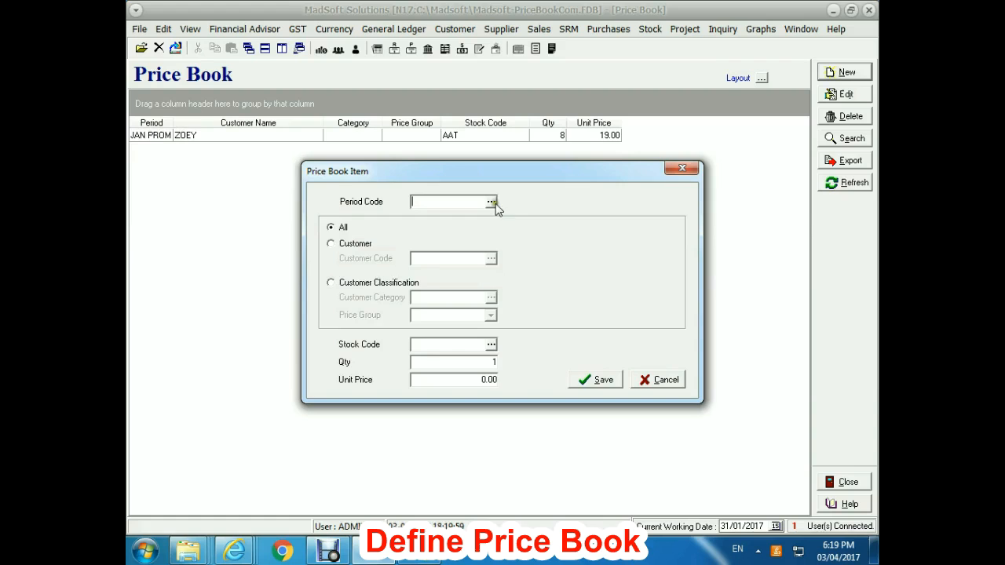
pyautogui.click(492, 203)
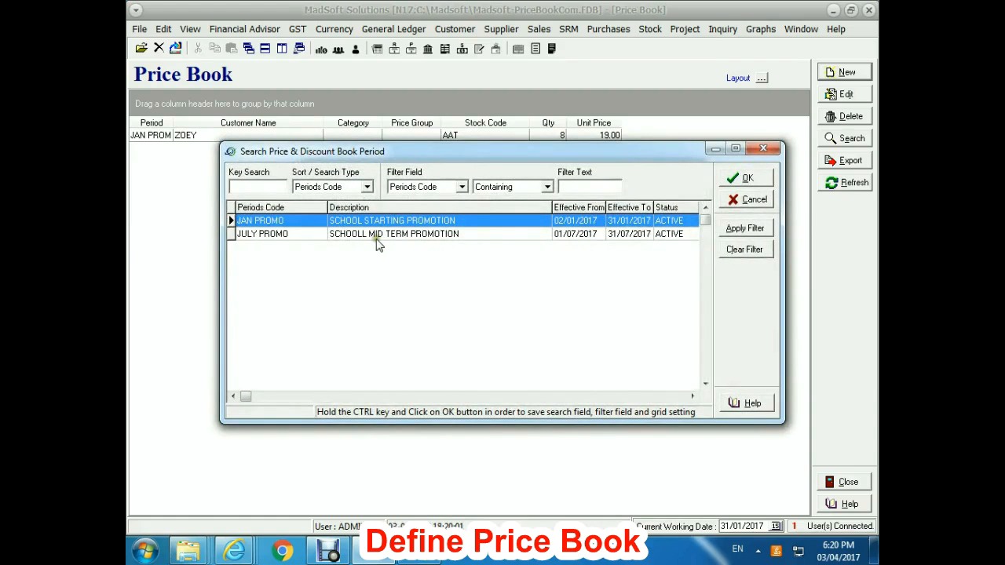
pyautogui.doubleClick(368, 235)
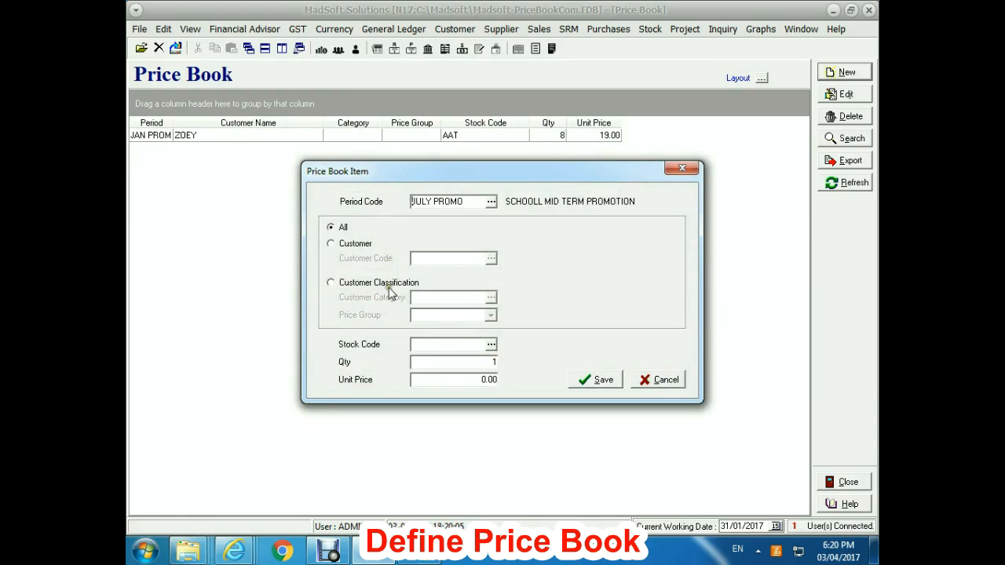
pyautogui.click(366, 284)
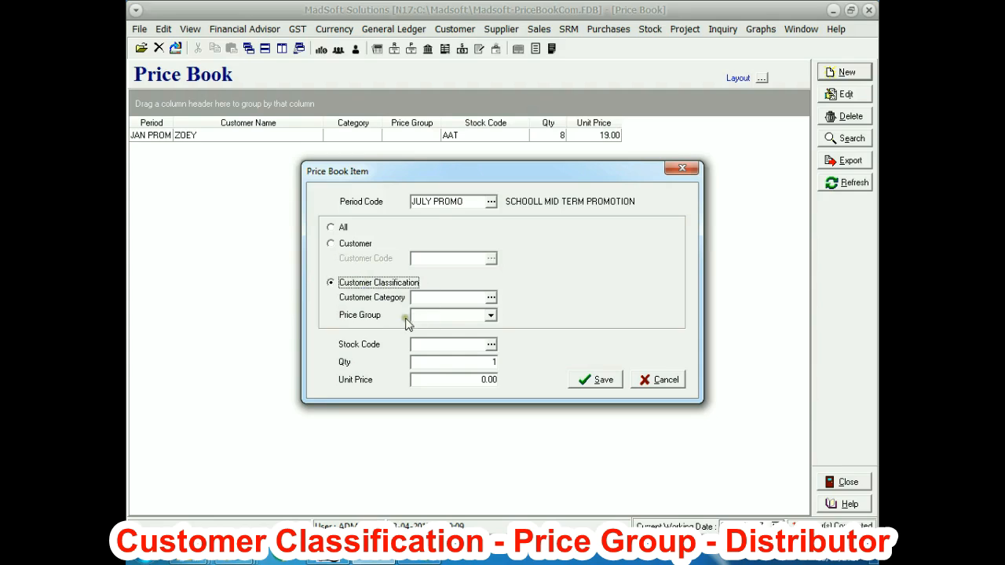
pyautogui.click(490, 315)
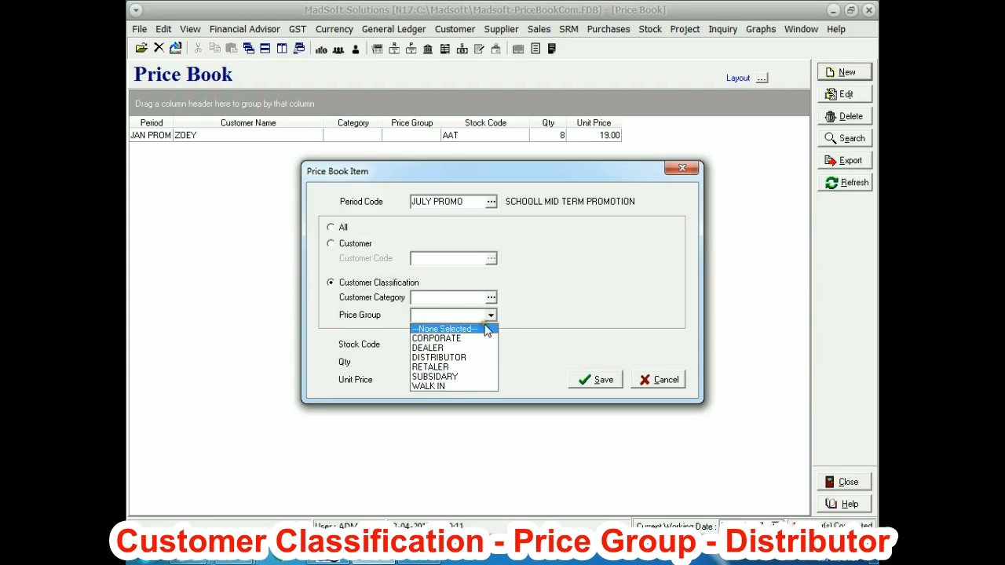
pyautogui.click(455, 357)
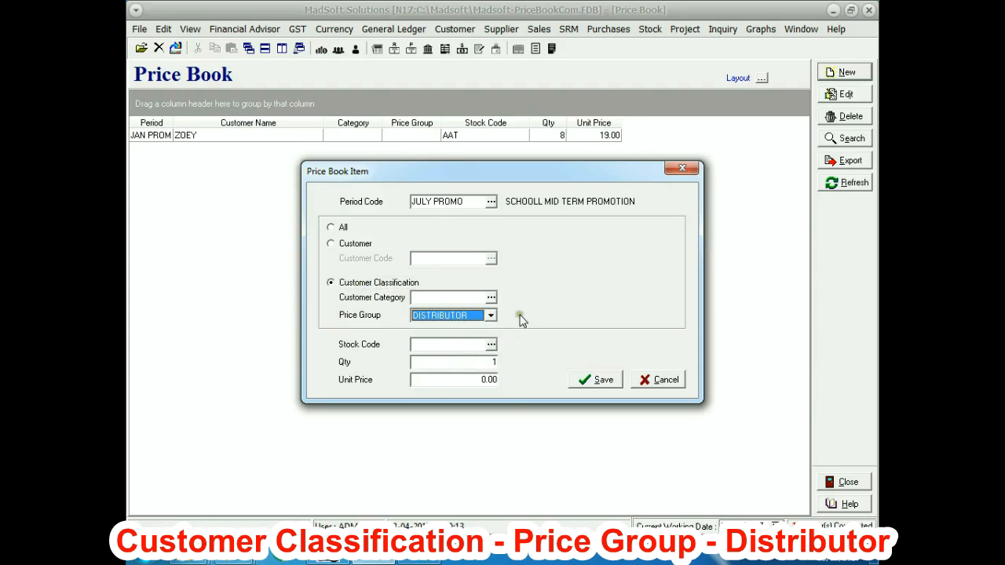
# Assign stock item AAT to the price book item with quantity 10 and unit price 22, and save it
pyautogui.click(490, 346)
pyautogui.doubleClick(483, 222)
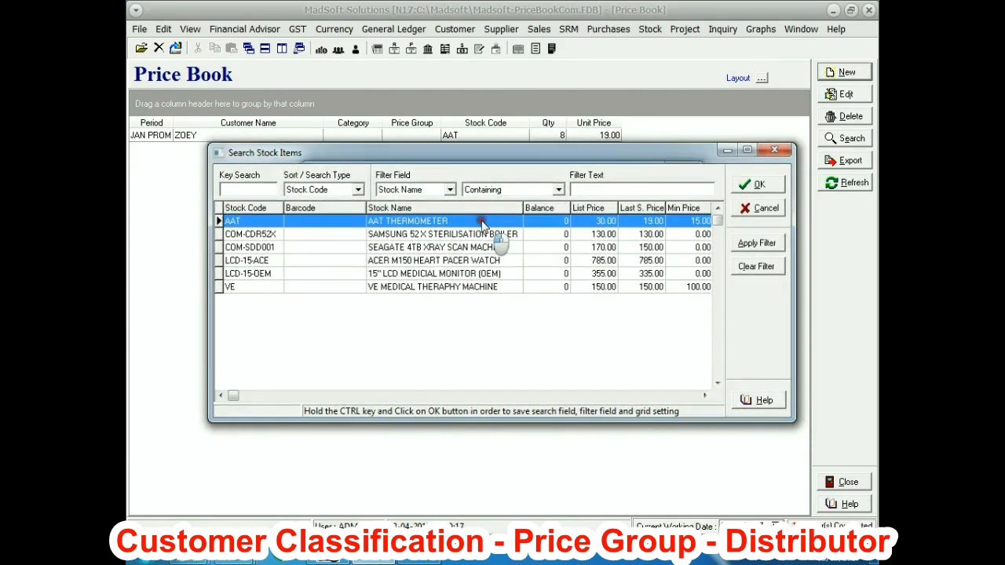
pyautogui.click(493, 362)
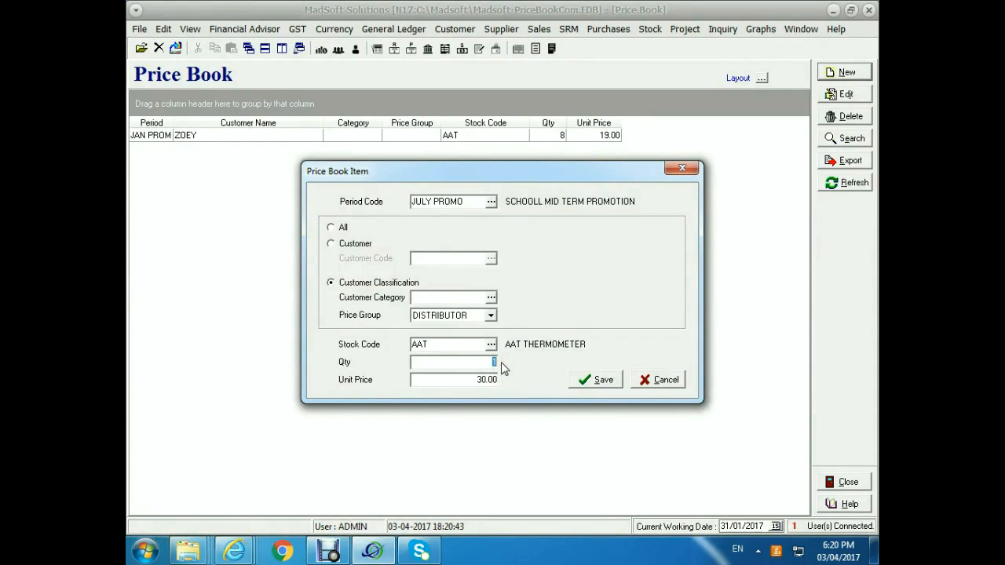
pyautogui.write('1')
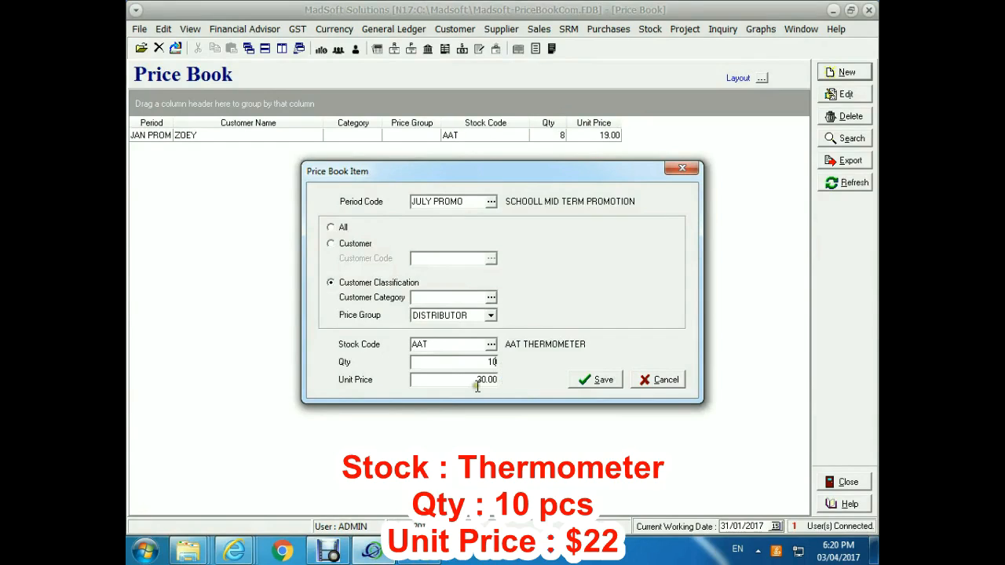
pyautogui.moveTo(469, 382); pyautogui.dragTo(512, 387)
pyautogui.write('22')
pyautogui.click(601, 380)
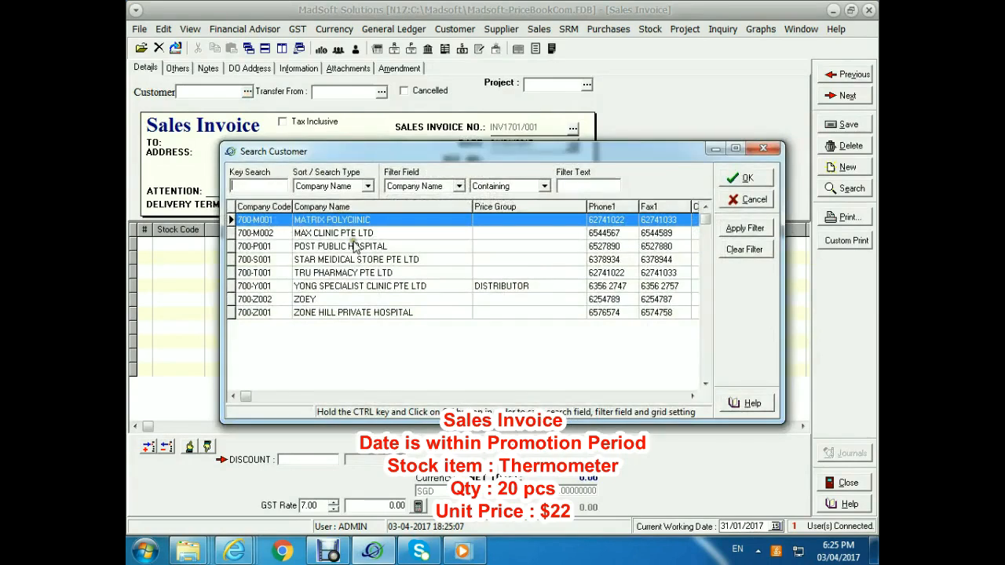
# Select YONG SPECIALIST CLINIC PTE LTD as the sales invoice's customer and set the invoice date to 31/07/2017
pyautogui.click(348, 288)
pyautogui.doubleClick(348, 288)
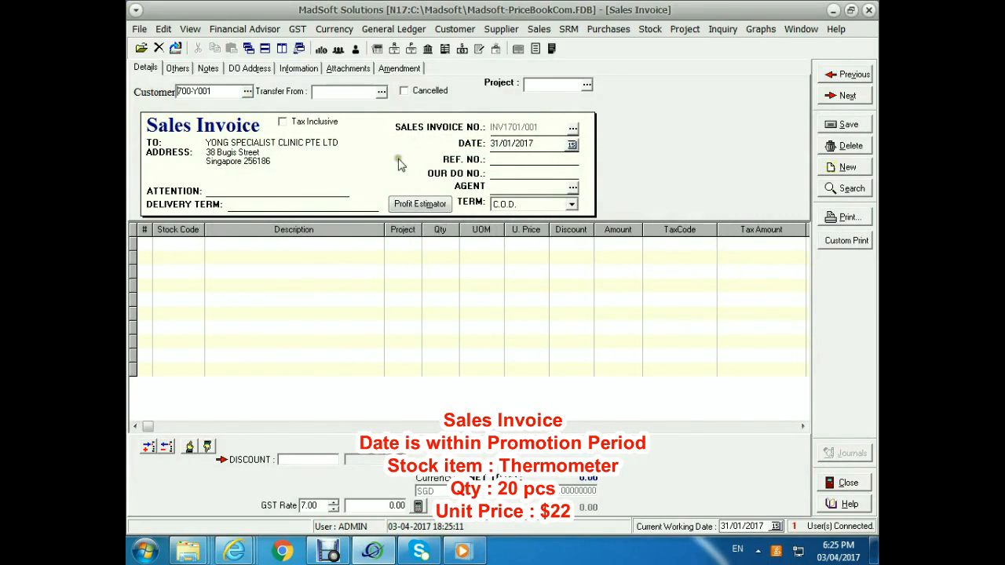
pyautogui.click(501, 144)
pyautogui.press('Right')
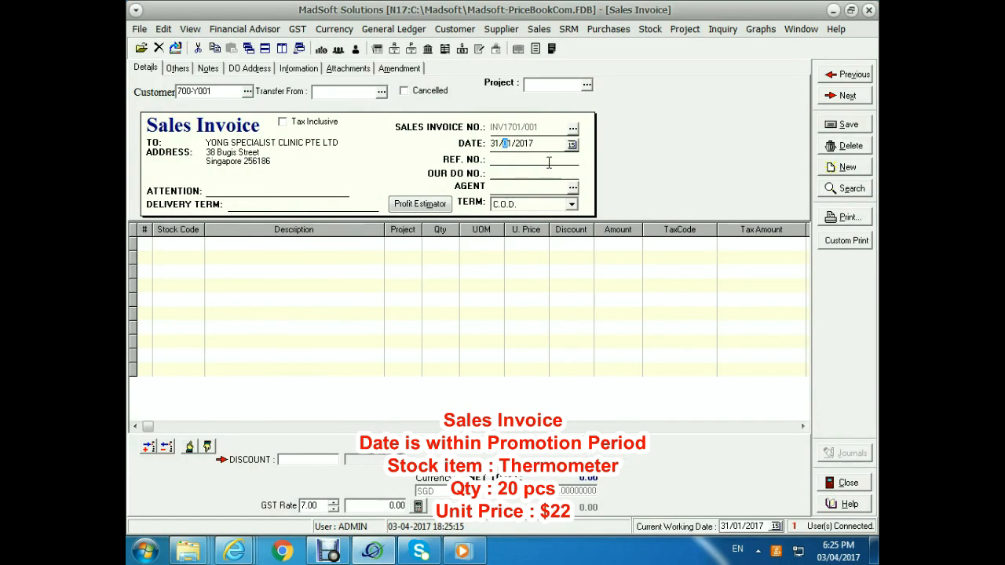
# Add the stock item AAT THERMOMETER to the invoice's first line with a quantity of 20
pyautogui.click(198, 247)
pyautogui.click(197, 246)
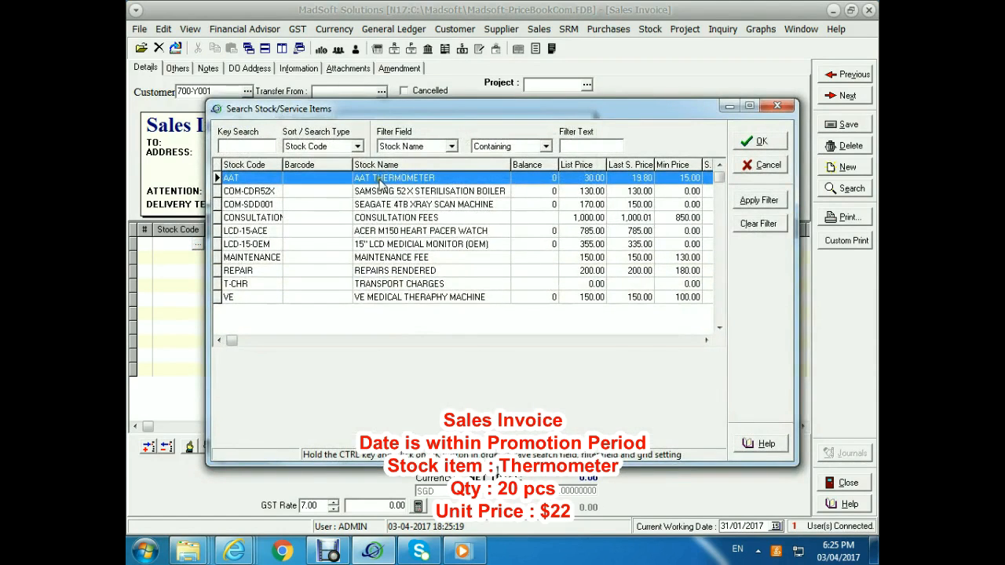
pyautogui.doubleClick(375, 180)
pyautogui.click(435, 247)
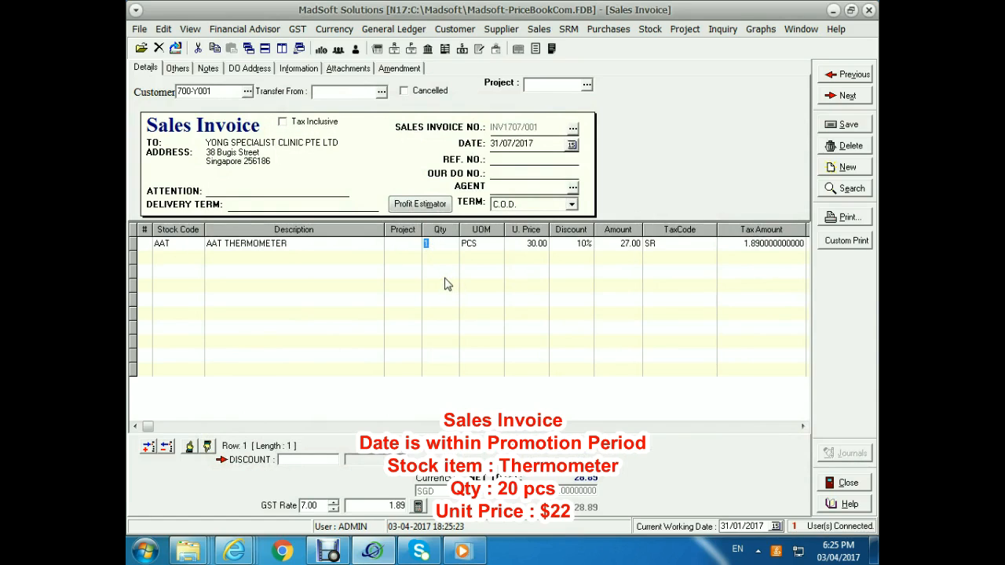
pyautogui.write('20')
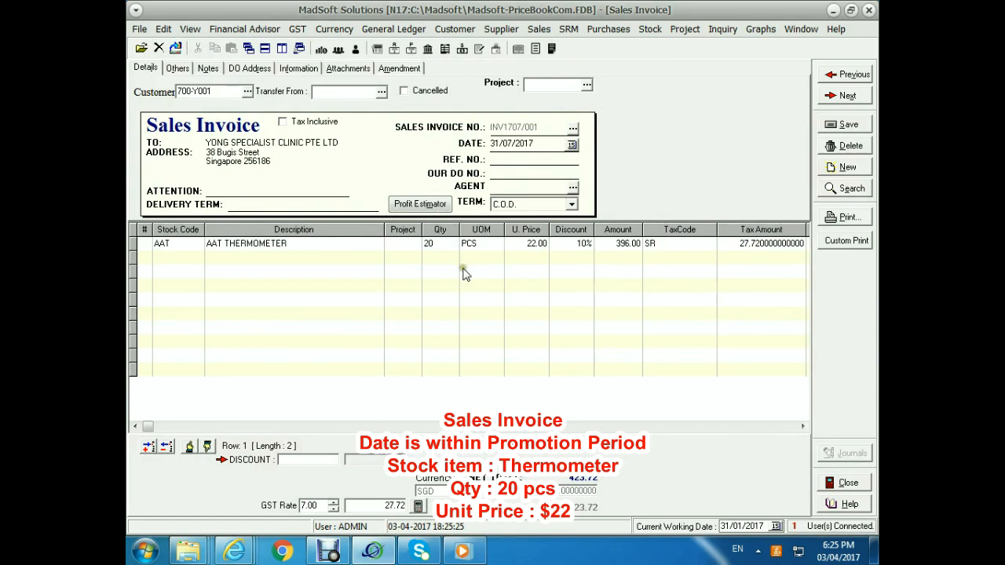
# Review the price list and price group details in the selling price inquiry for the AAT THERMOMETER line
pyautogui.click(531, 248)
pyautogui.click(547, 245)
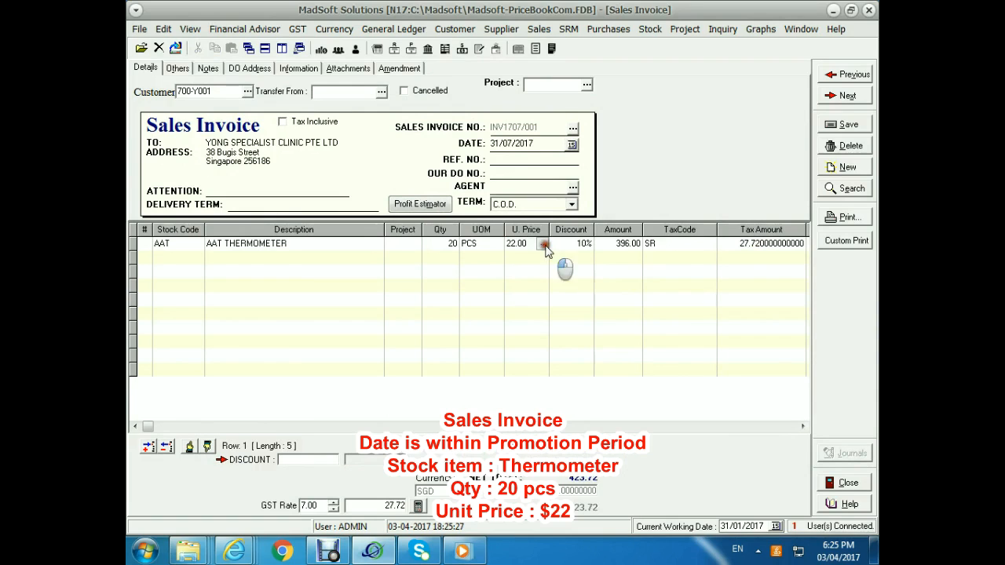
pyautogui.moveTo(501, 150); pyautogui.dragTo(522, 271)
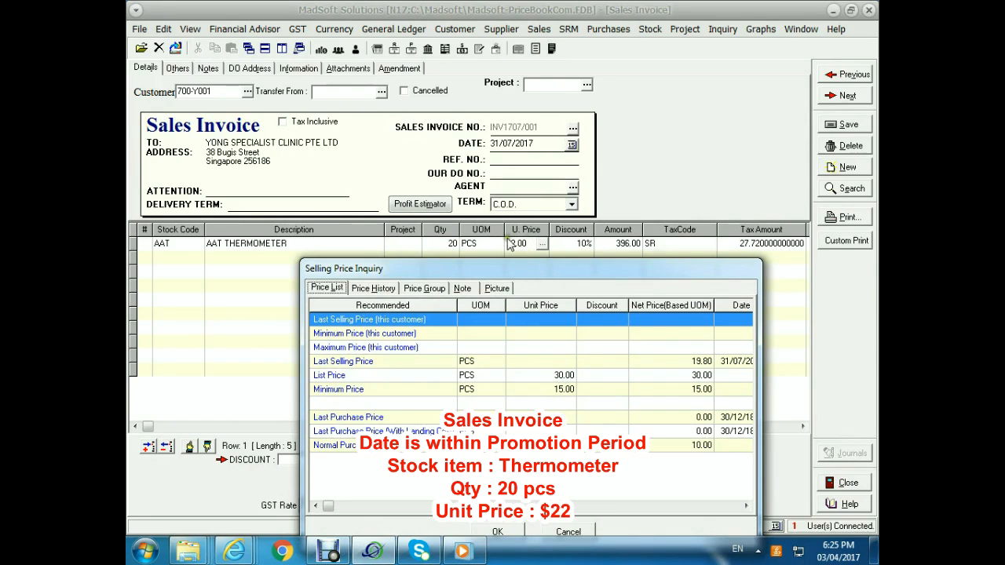
pyautogui.click(429, 288)
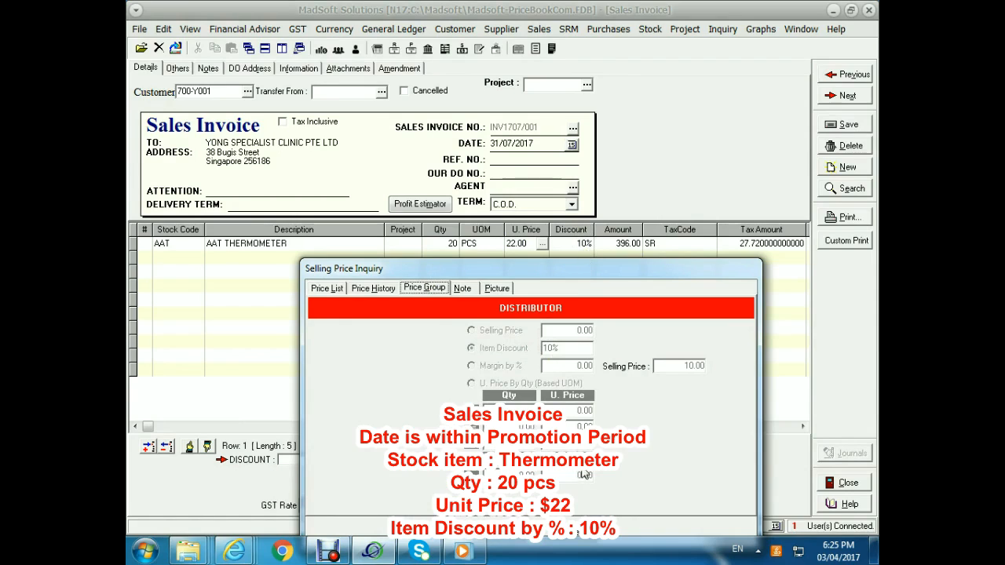
pyautogui.press('Escape')
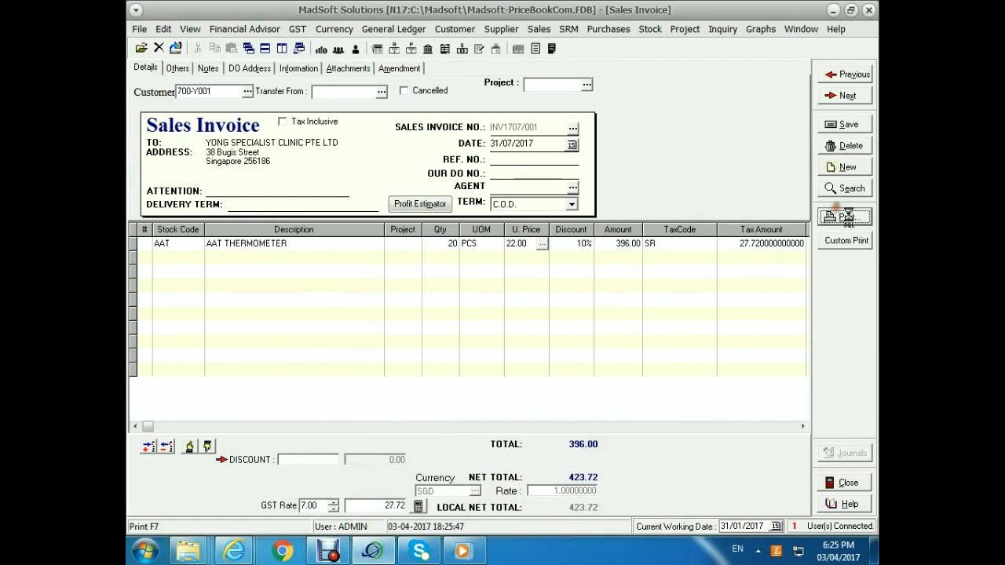
# Preview the printed tax invoice for the current sales invoice in the TEST format
pyautogui.click(839, 73)
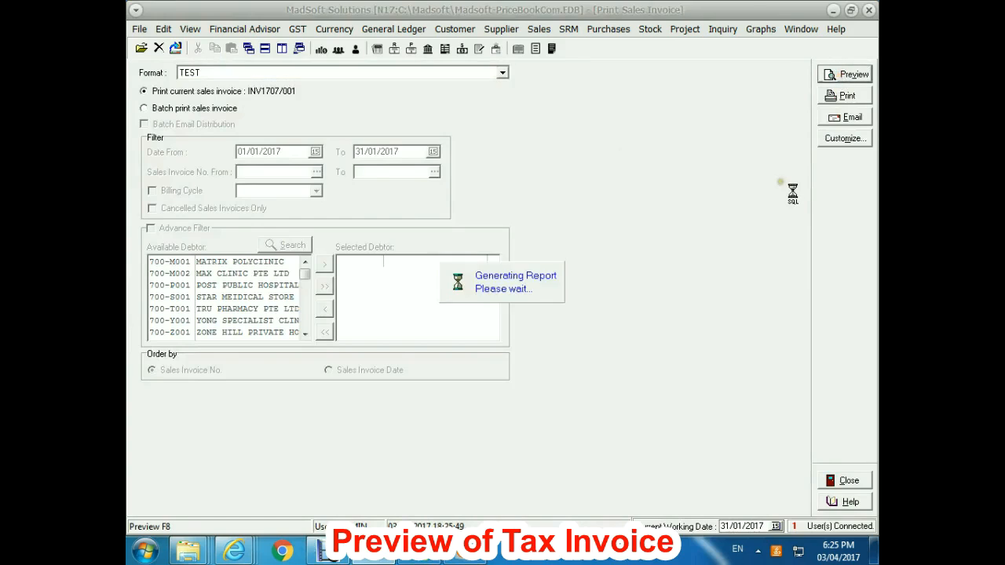